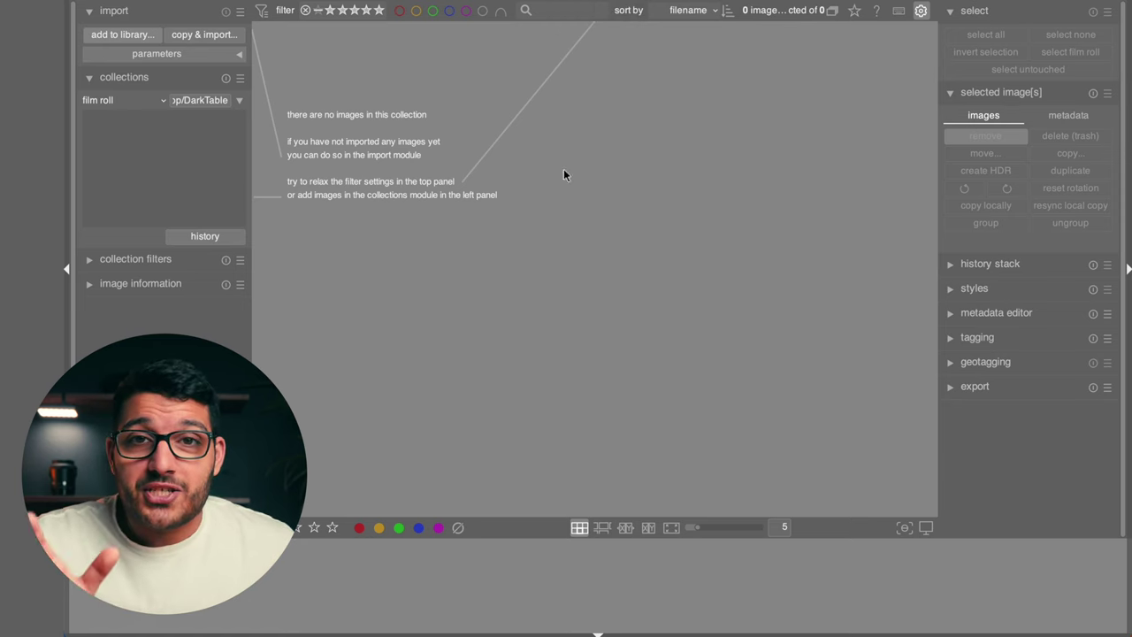
Change the interface theme from elegant-grey to darktable-elegant-darker in the general preferences.
{"action": "left_click", "coordinate": [921, 11]}
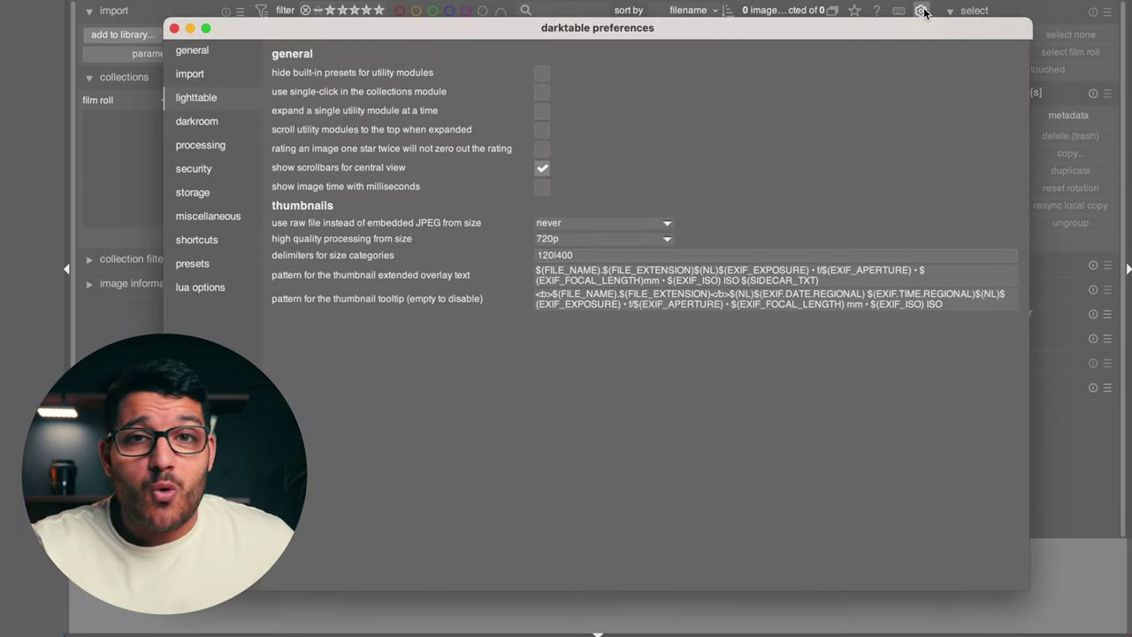
{"action": "left_click", "coordinate": [219, 53]}
{"action": "left_click", "coordinate": [562, 75]}
{"action": "left_click", "coordinate": [562, 76]}
{"action": "left_click", "coordinate": [562, 76]}
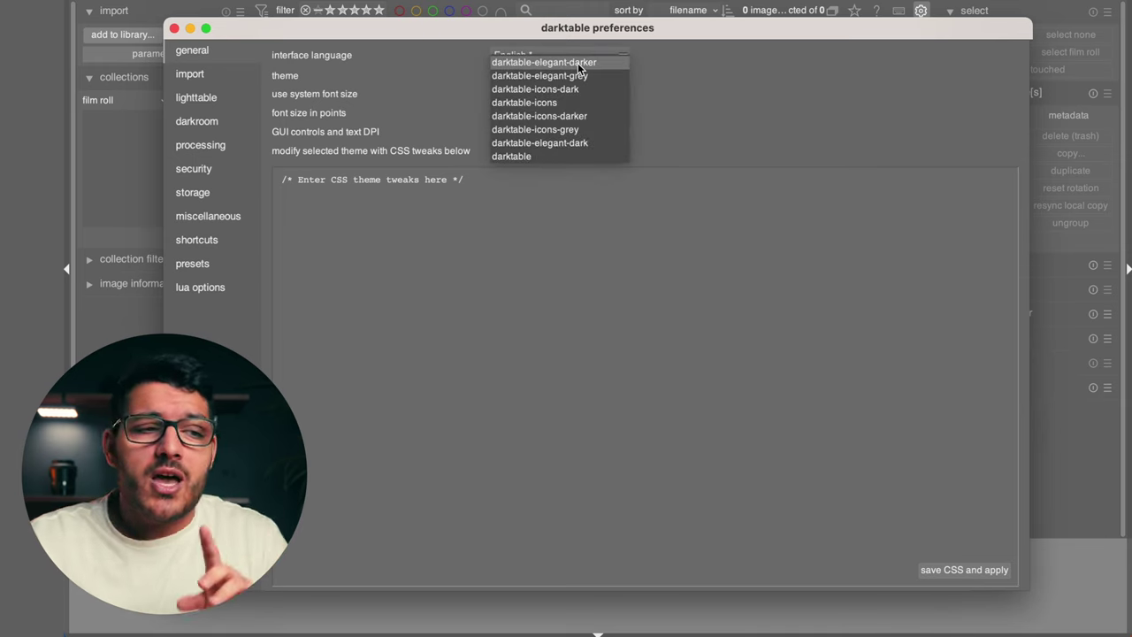
{"action": "left_click", "coordinate": [578, 63]}
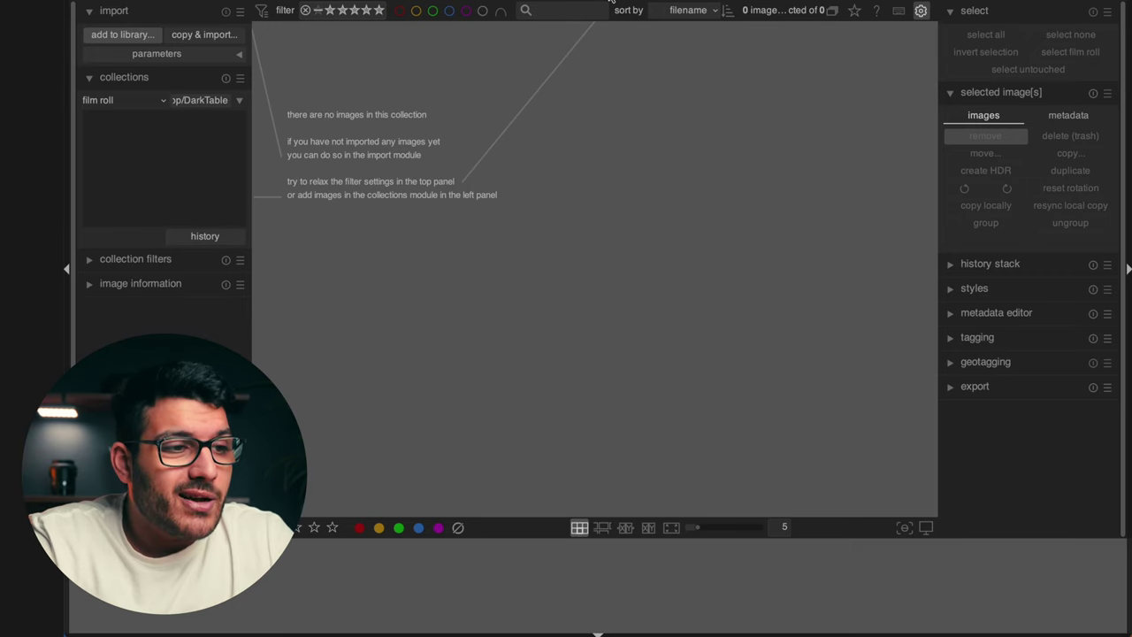
Import DSC00505.ARW and DSC00524.ARW, give a star rating, and open the first portrait in darkroom.
{"action": "left_click", "coordinate": [115, 35]}
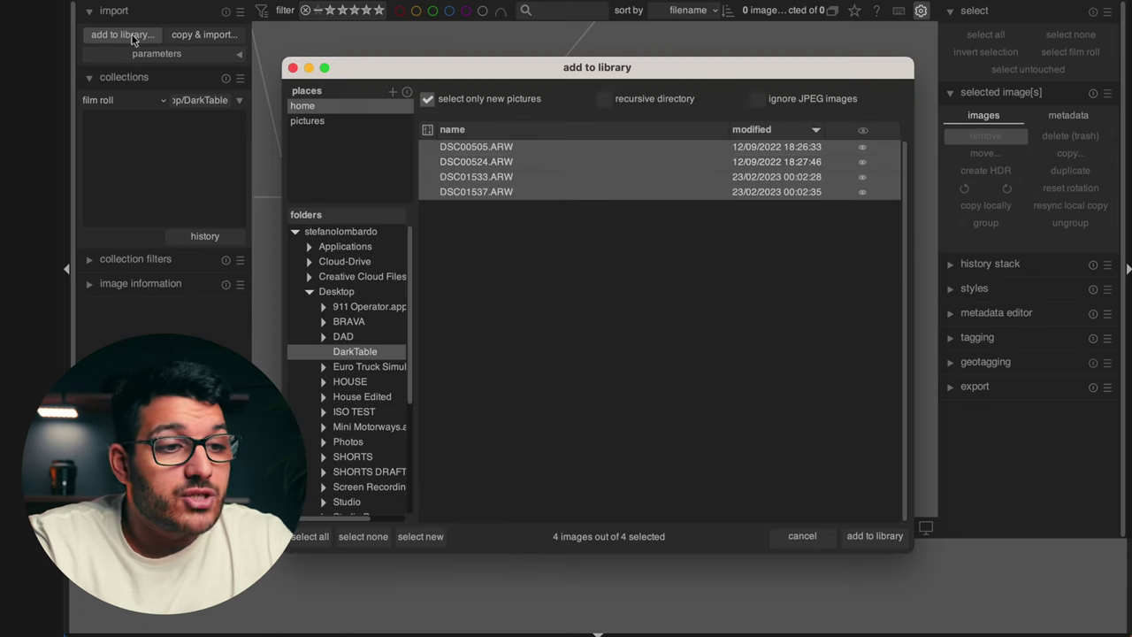
{"action": "left_click", "coordinate": [442, 163]}
{"action": "left_click", "coordinate": [518, 147], "text": "shift"}
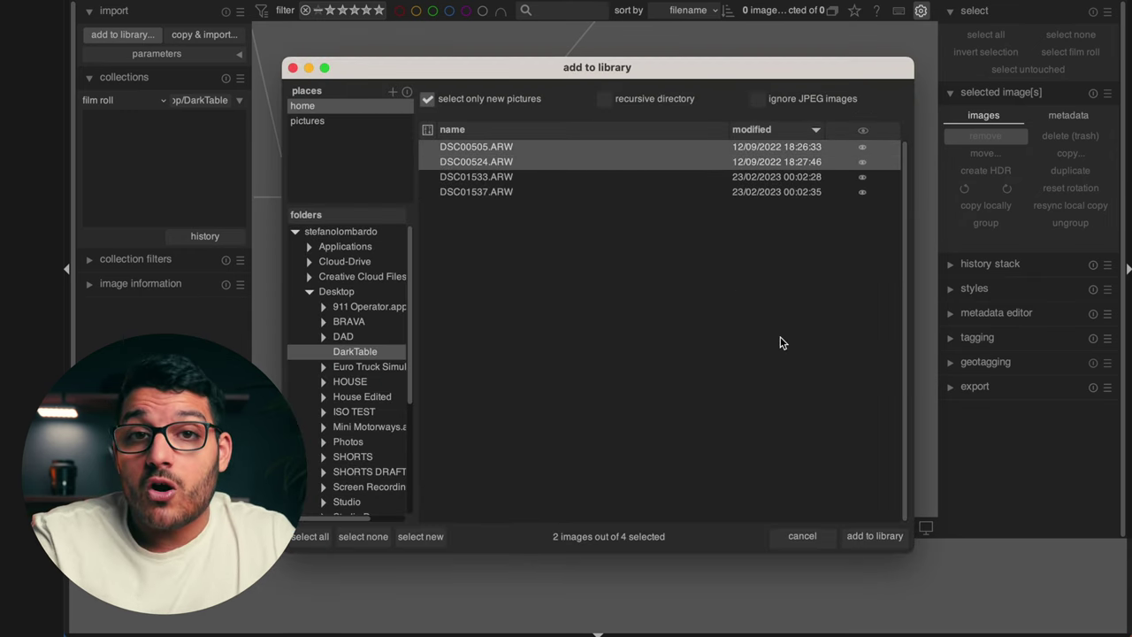
{"action": "left_click", "coordinate": [863, 534]}
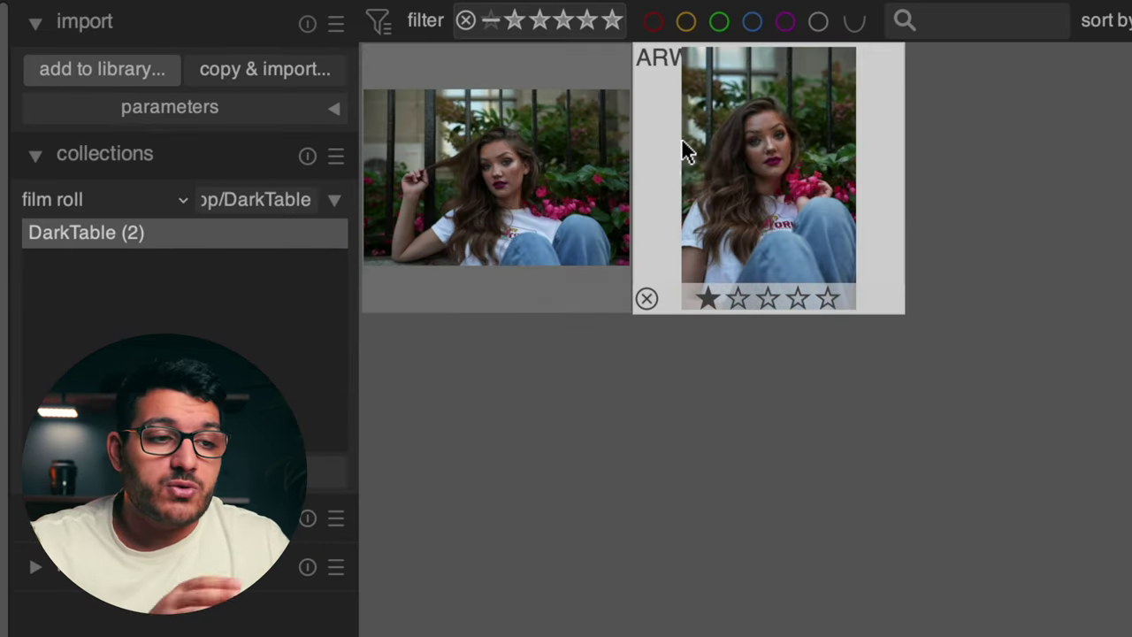
{"action": "key", "text": "2"}
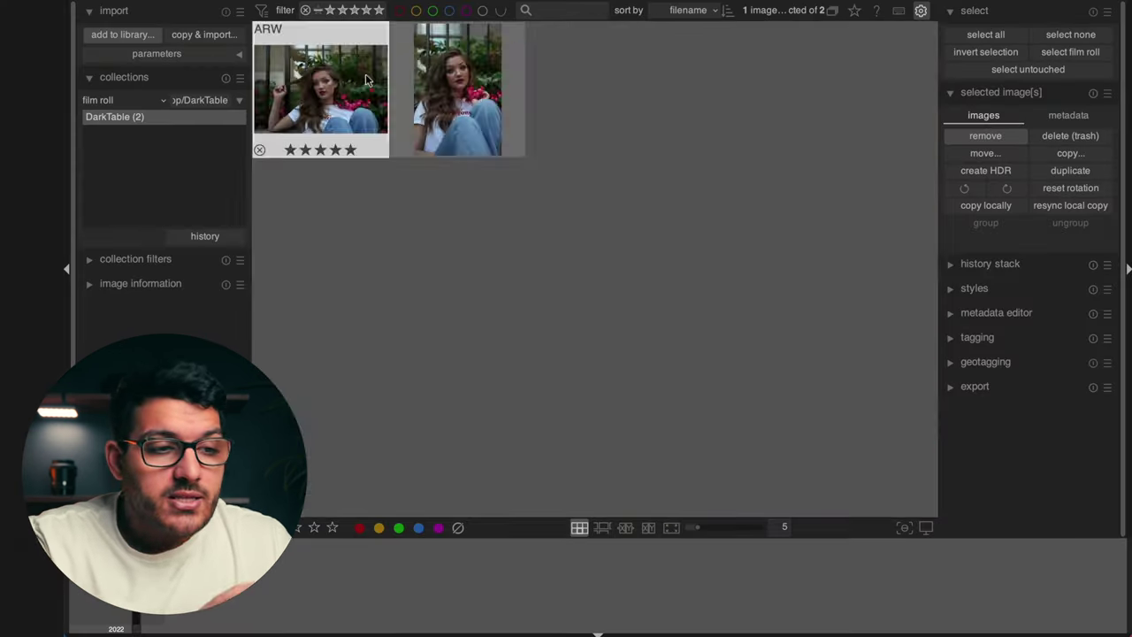
{"action": "double_click", "coordinate": [365, 77]}
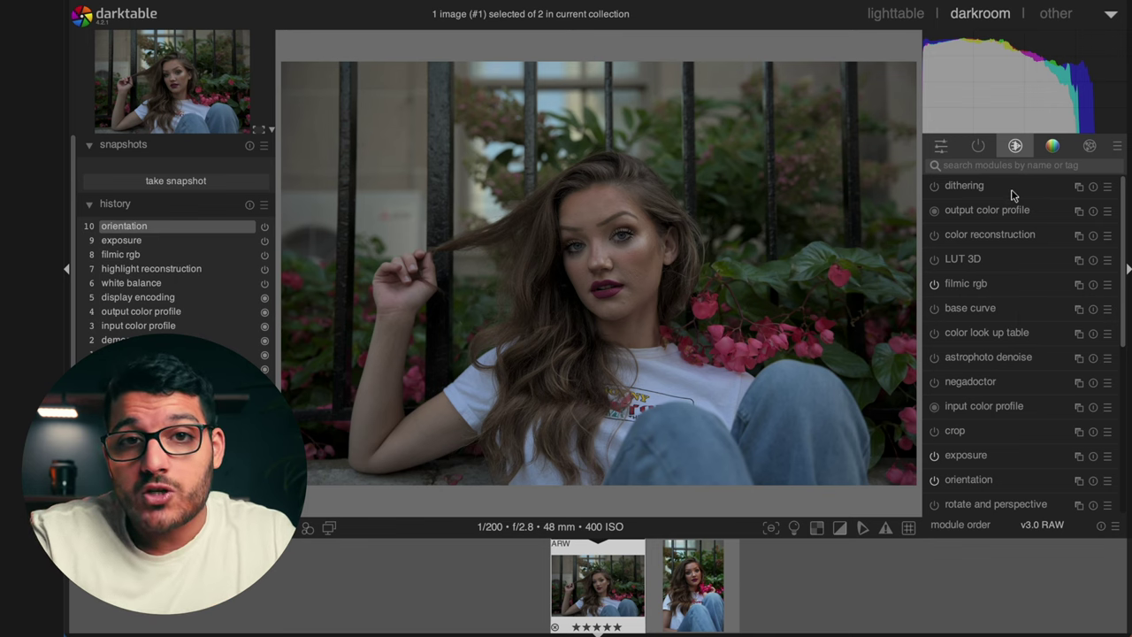
Browse the color module group, collapsing the color correction module and scrolling through its modules.
{"action": "mouse_move", "coordinate": [1126, 315]}
{"action": "left_mouse_down"}
{"action": "mouse_move", "coordinate": [1126, 481]}
{"action": "mouse_move", "coordinate": [1106, 392]}
{"action": "mouse_move", "coordinate": [1110, 302]}
{"action": "left_mouse_up"}
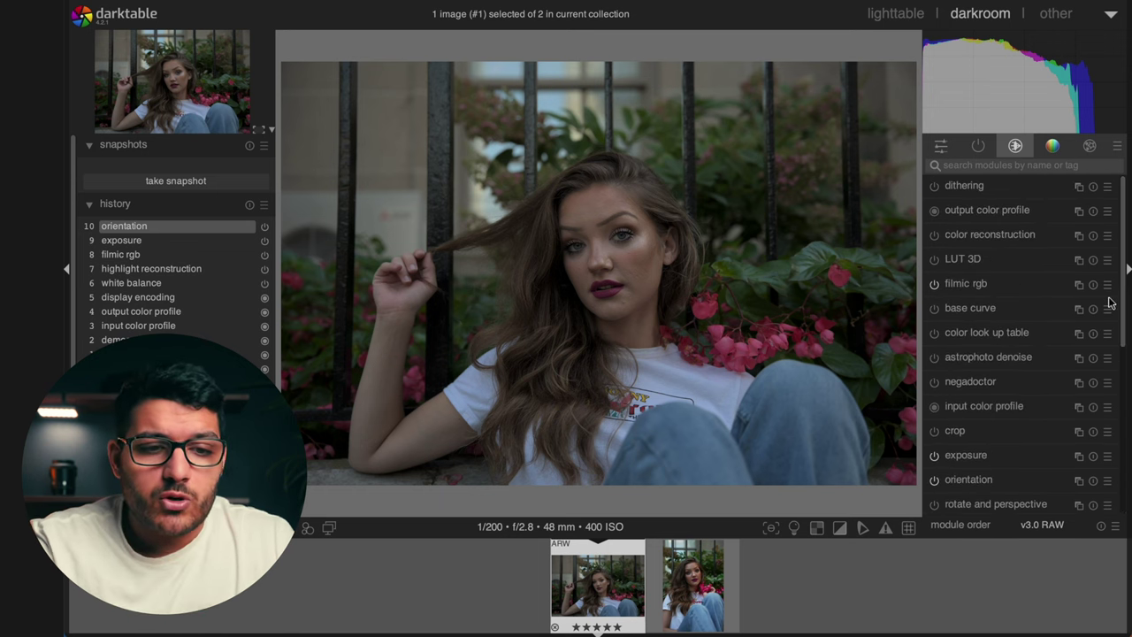
{"action": "left_click", "coordinate": [1053, 147]}
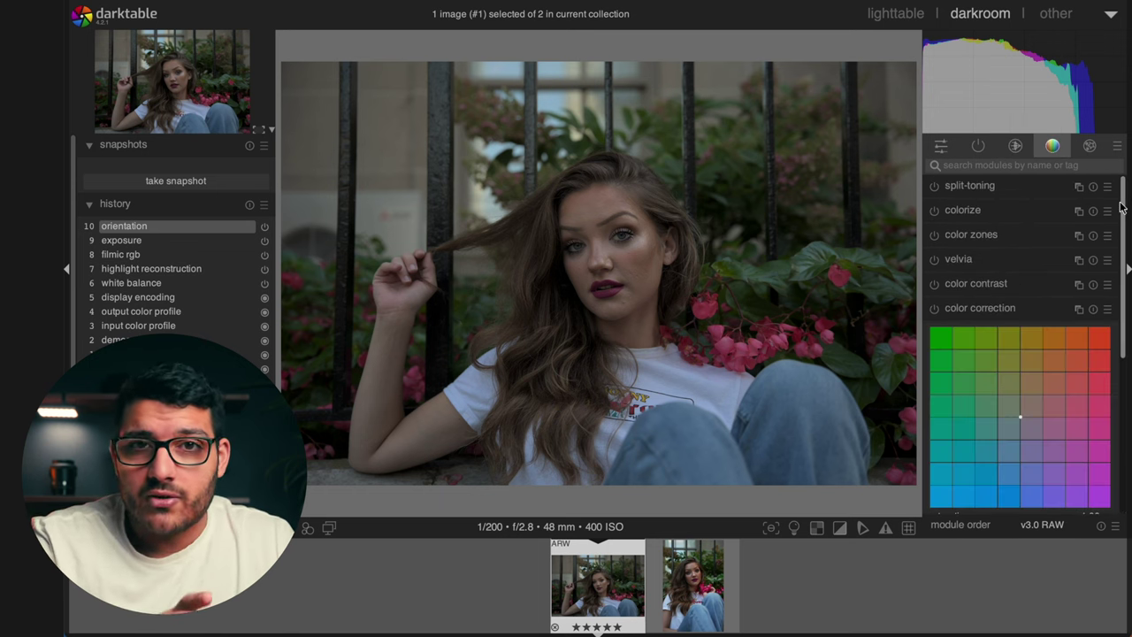
{"action": "left_click", "coordinate": [1029, 309]}
{"action": "scroll", "coordinate": [1124, 253], "scroll_direction": "down", "scroll_amount": 2}
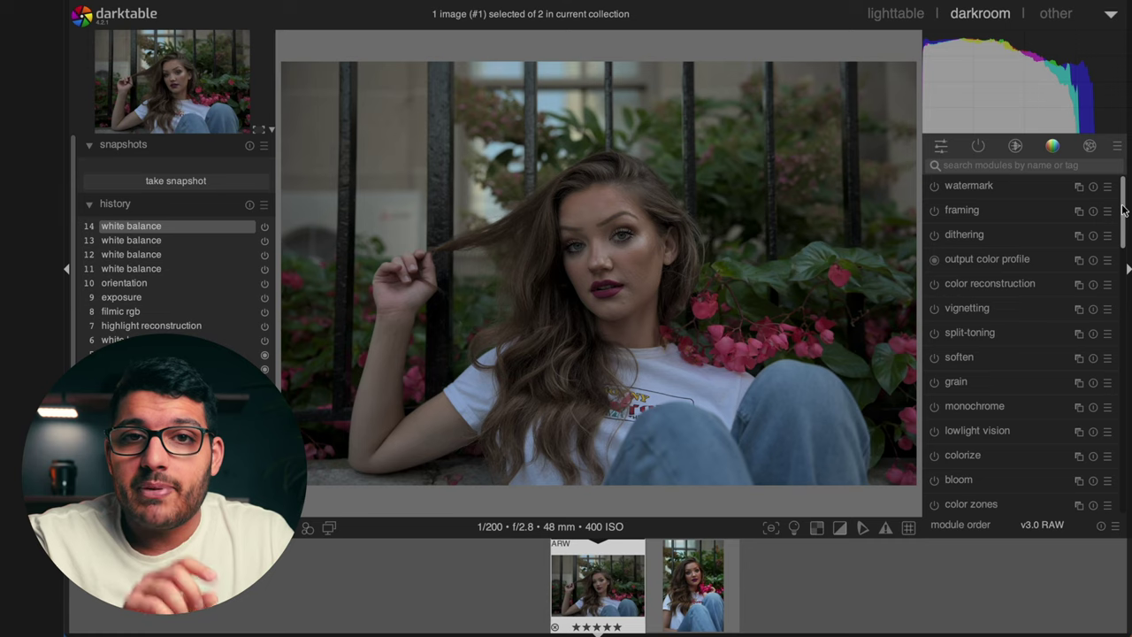
{"action": "scroll", "coordinate": [1127, 266], "scroll_direction": "down", "scroll_amount": 10}
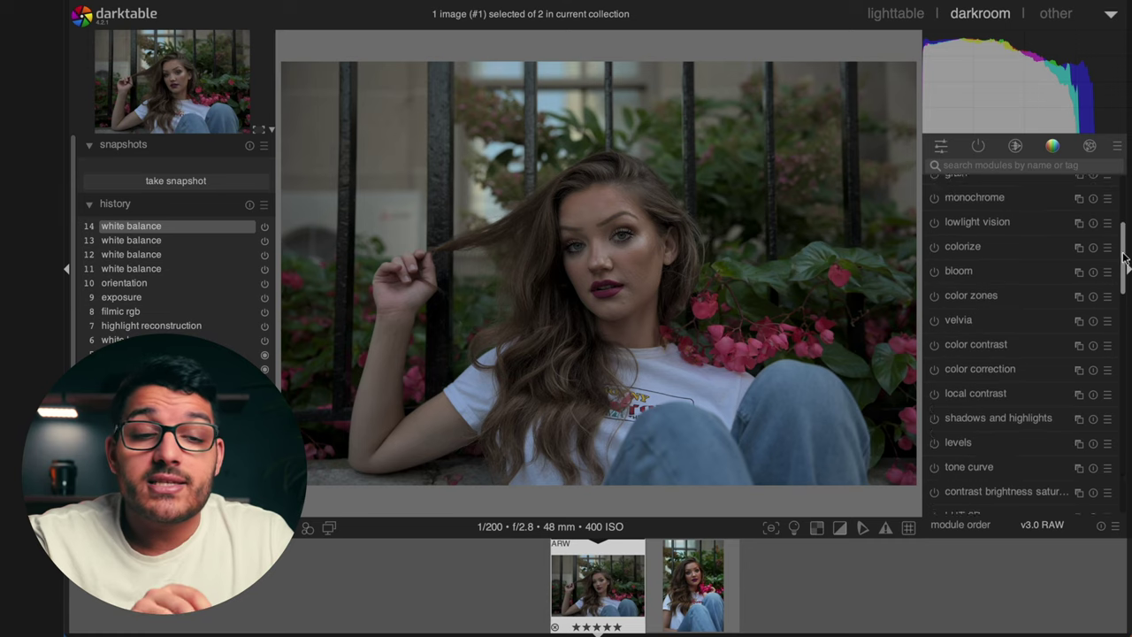
{"action": "left_click_drag", "start_coordinate": [1126, 323], "coordinate": [1122, 442]}
Look through the technical and effects module groups, then show the quick access panel.
{"action": "left_click", "coordinate": [1015, 146]}
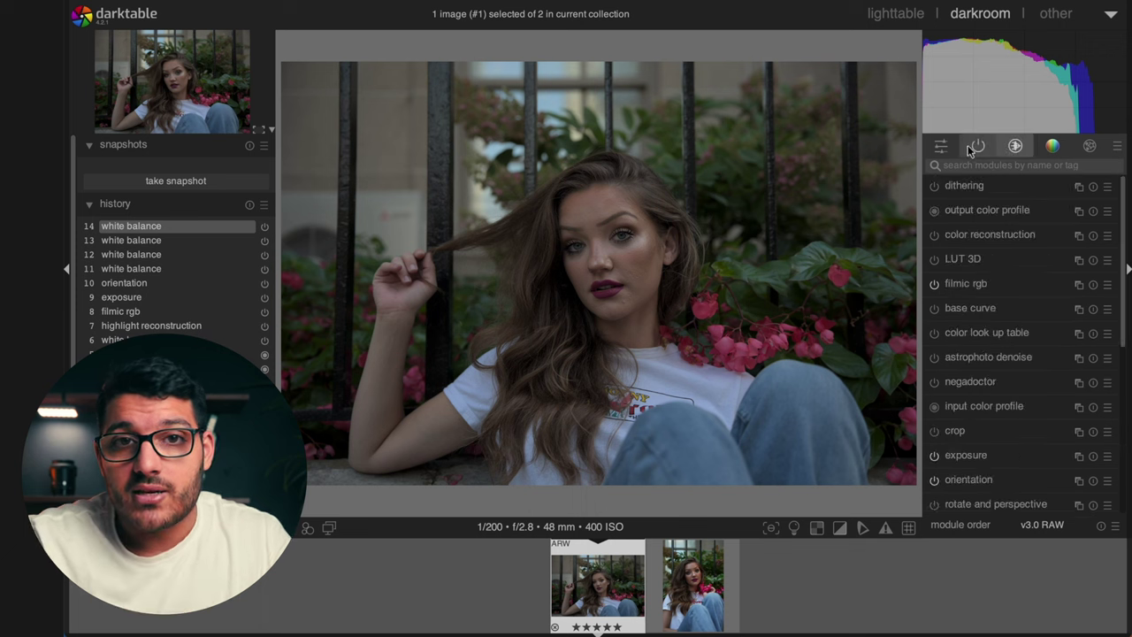
{"action": "left_click", "coordinate": [1020, 148]}
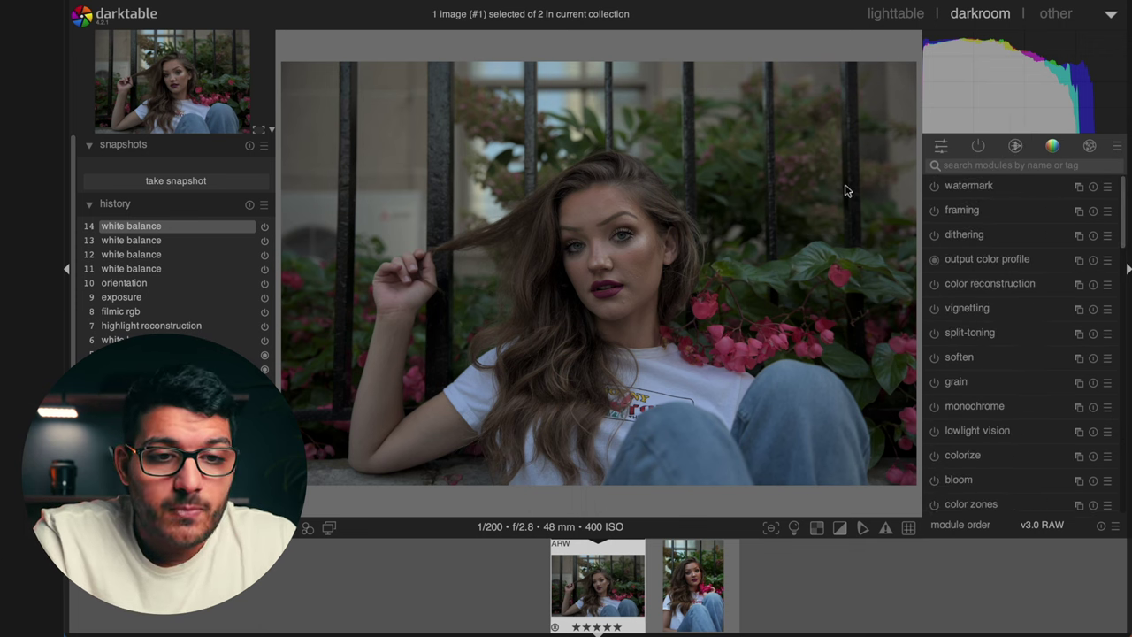
{"action": "left_click", "coordinate": [1089, 146]}
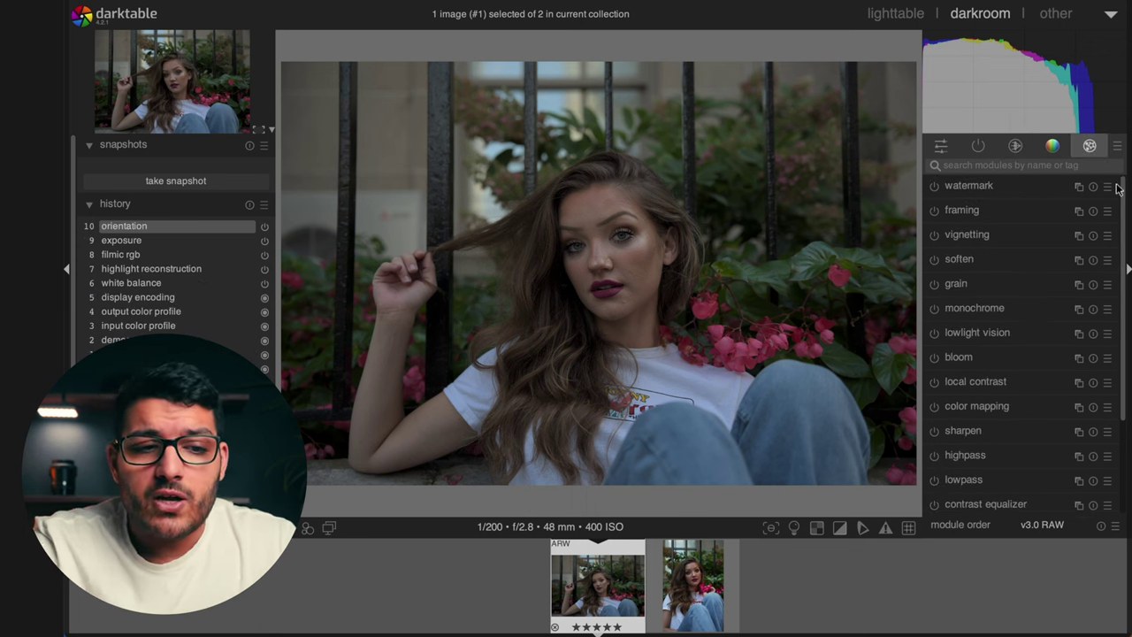
{"action": "left_click", "coordinate": [942, 147]}
{"action": "scroll", "coordinate": [1129, 314], "scroll_direction": "down", "scroll_amount": 3}
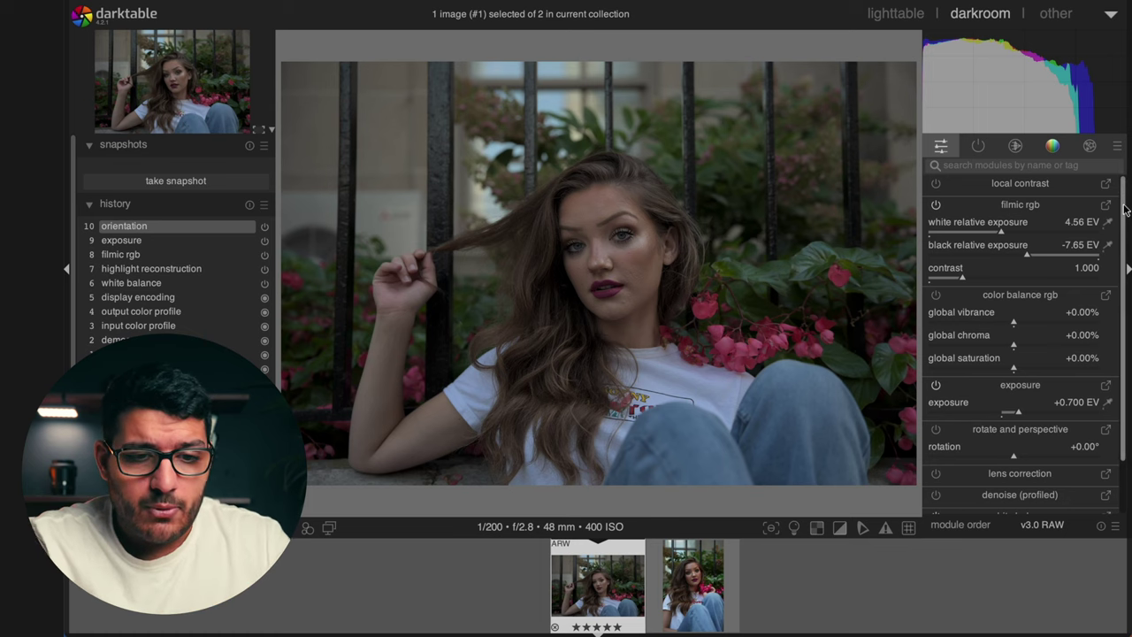
Set white balance temperature to 5109 K, then set white balance from a picked image area.
{"action": "scroll", "coordinate": [1108, 387], "scroll_direction": "down", "scroll_amount": 2}
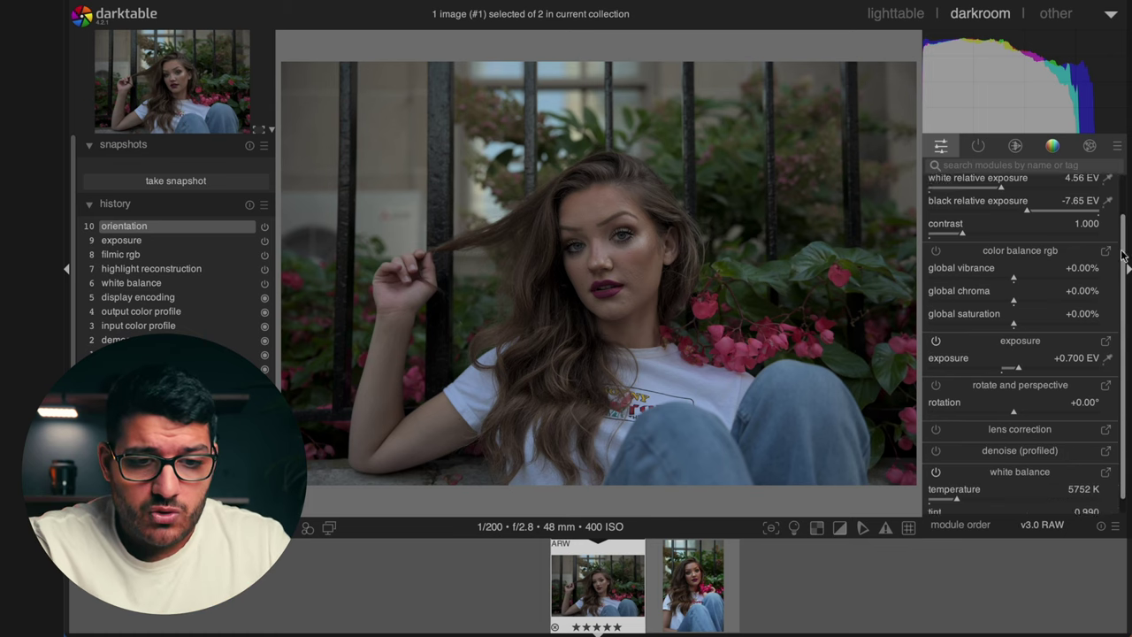
{"action": "mouse_move", "coordinate": [966, 482]}
{"action": "left_mouse_down"}
{"action": "mouse_move", "coordinate": [951, 489]}
{"action": "mouse_move", "coordinate": [966, 487]}
{"action": "left_mouse_up"}
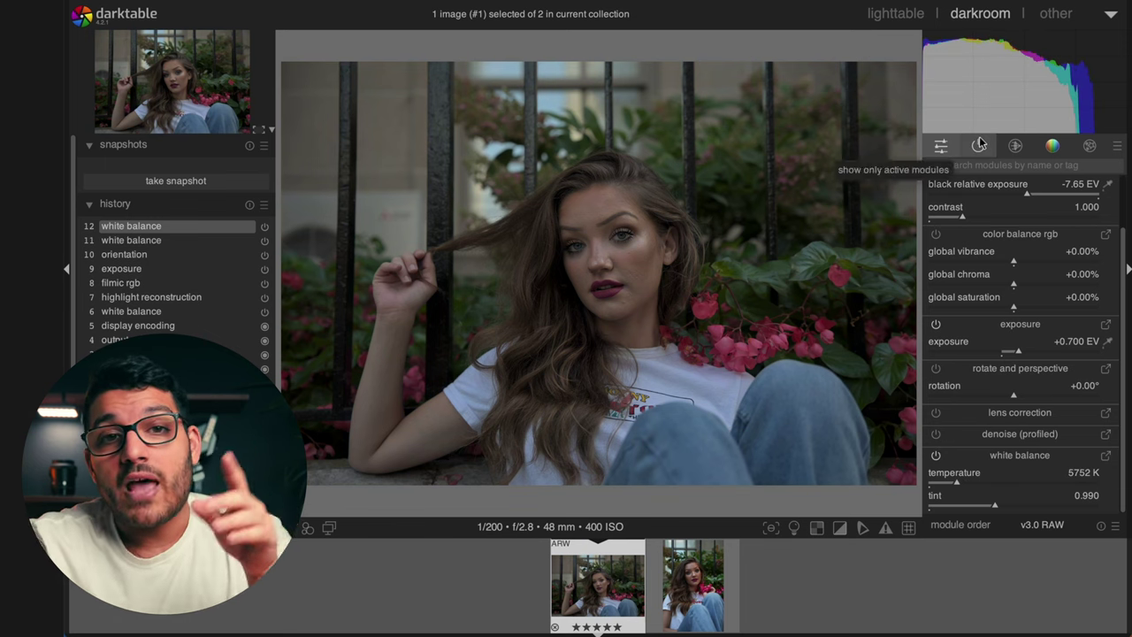
{"action": "left_click", "coordinate": [1015, 145]}
{"action": "left_click_drag", "start_coordinate": [1127, 263], "coordinate": [1128, 433]}
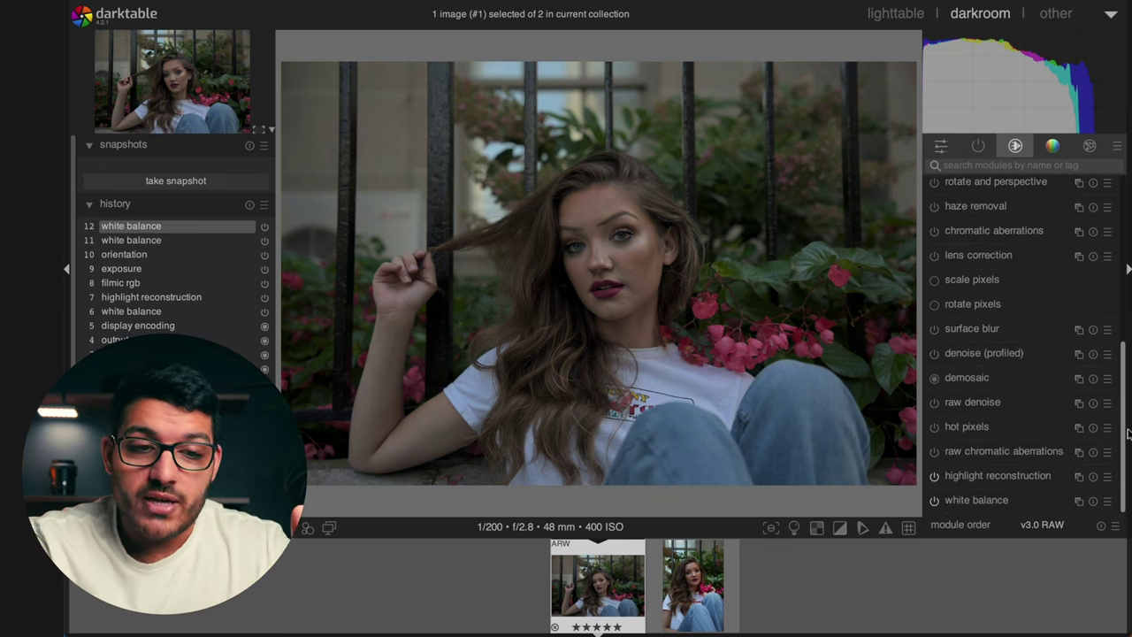
{"action": "left_click", "coordinate": [1031, 507]}
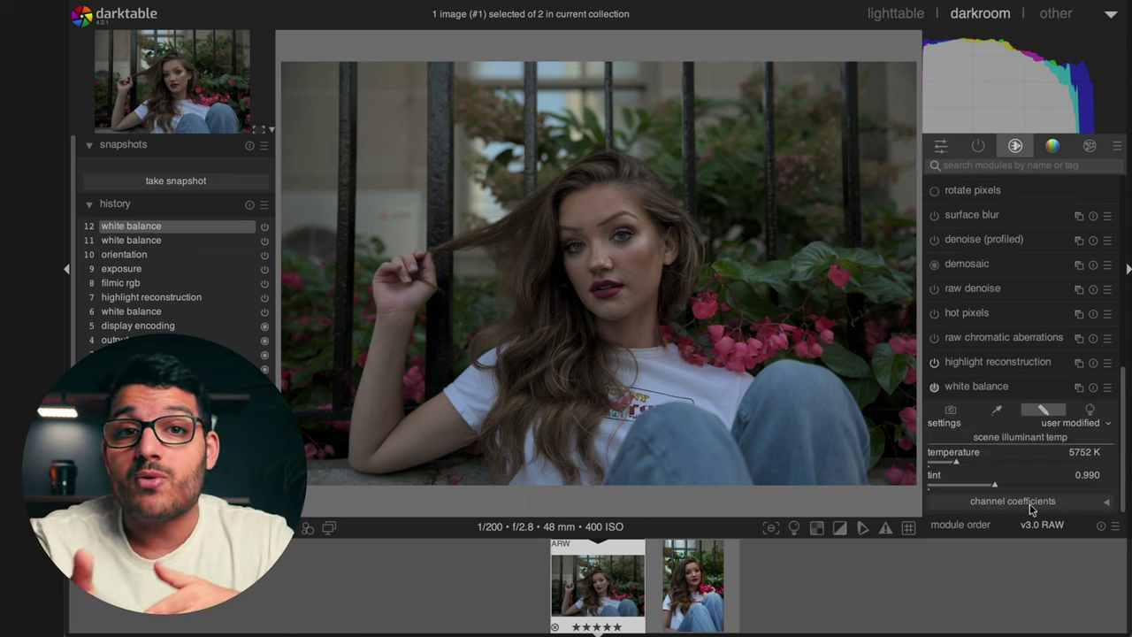
{"action": "left_click", "coordinate": [999, 412]}
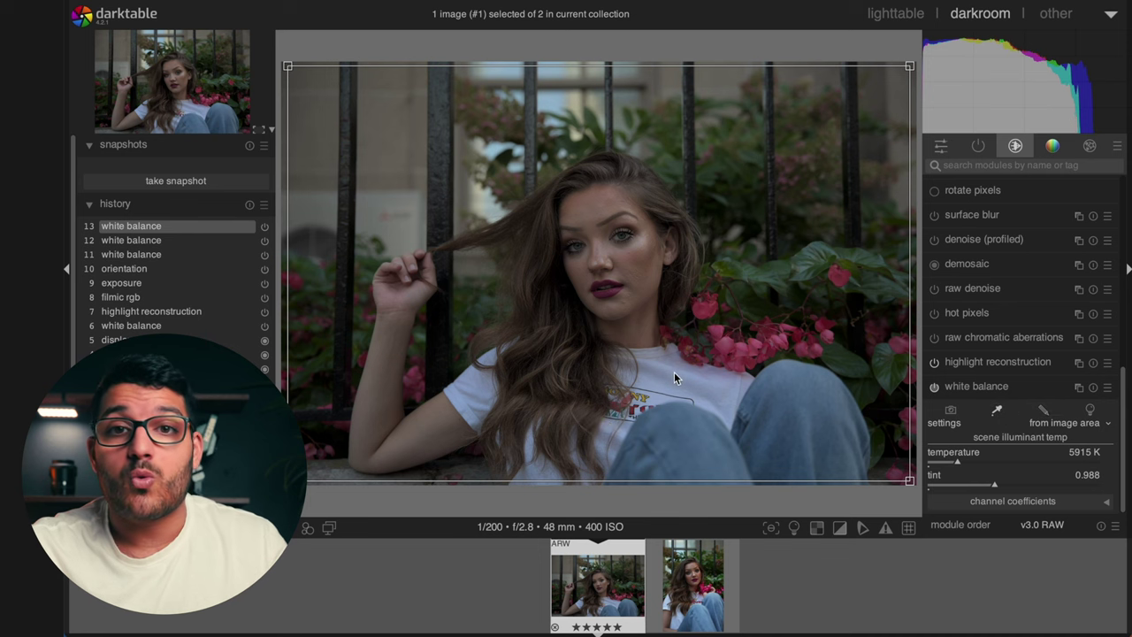
{"action": "left_click_drag", "start_coordinate": [672, 378], "coordinate": [672, 374]}
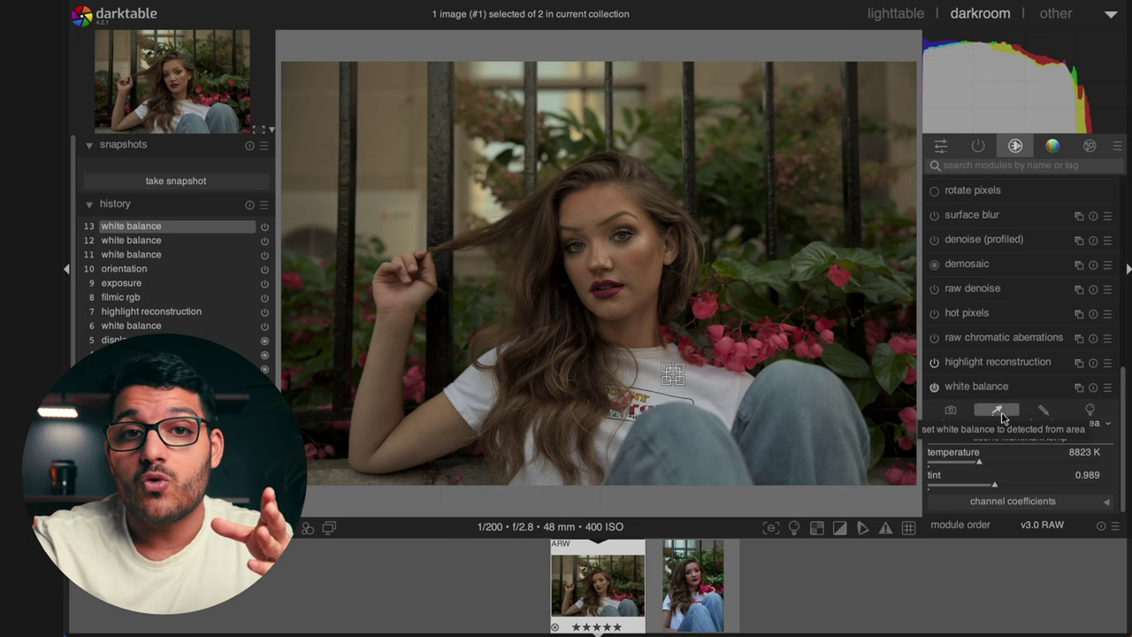
{"action": "left_click", "coordinate": [1023, 392]}
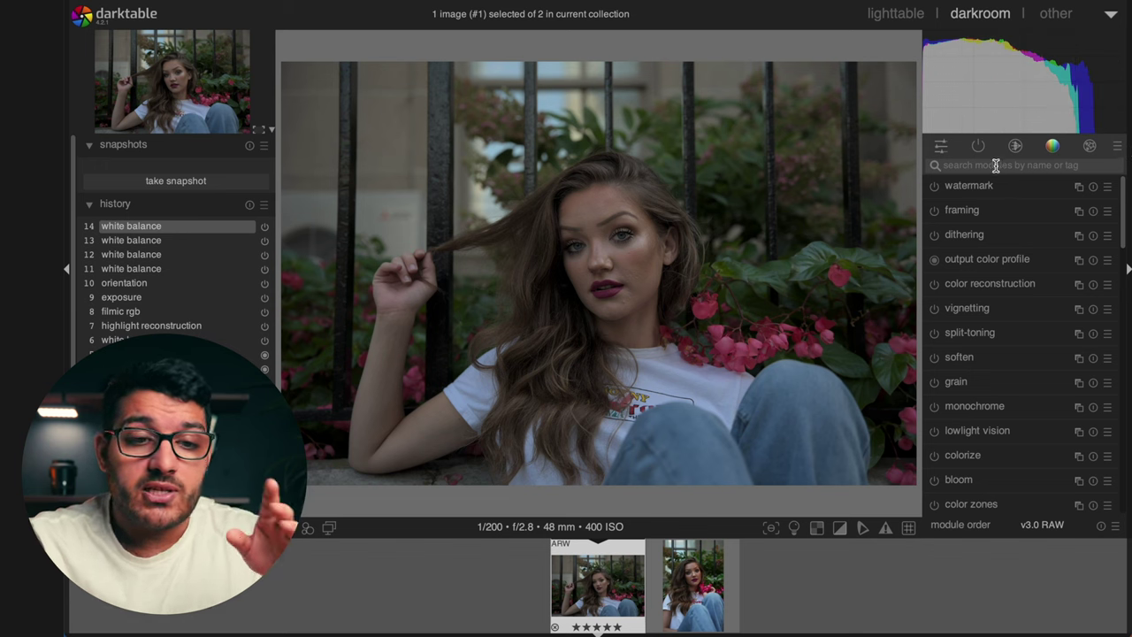
Create a new module layout preset named 'tutorial'.
{"action": "left_click", "coordinate": [1118, 146]}
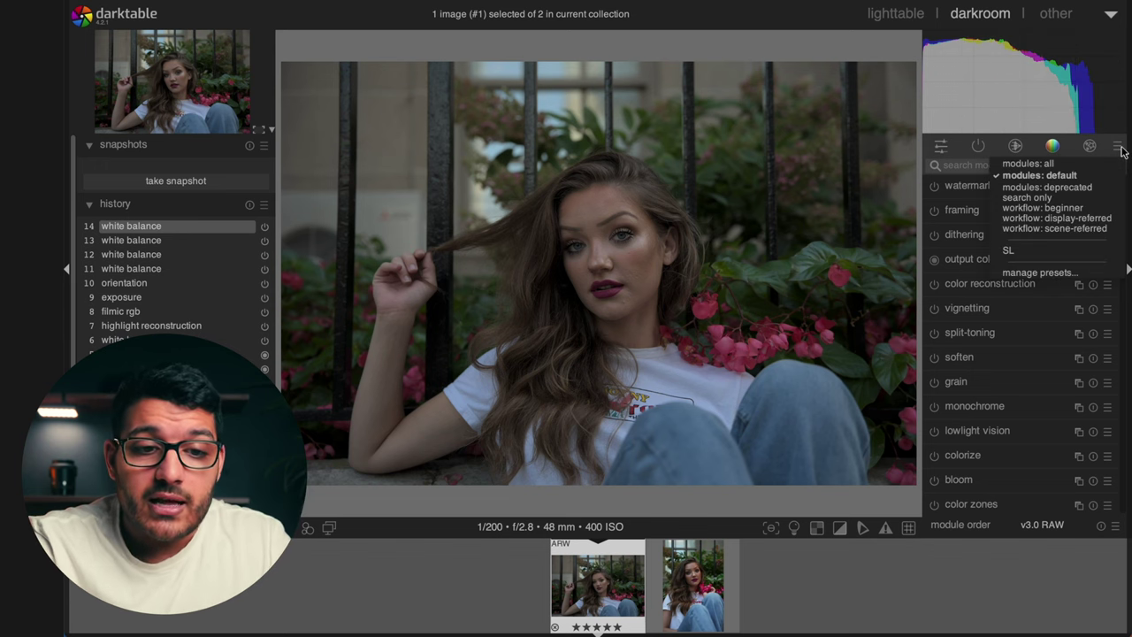
{"action": "left_click", "coordinate": [1062, 273]}
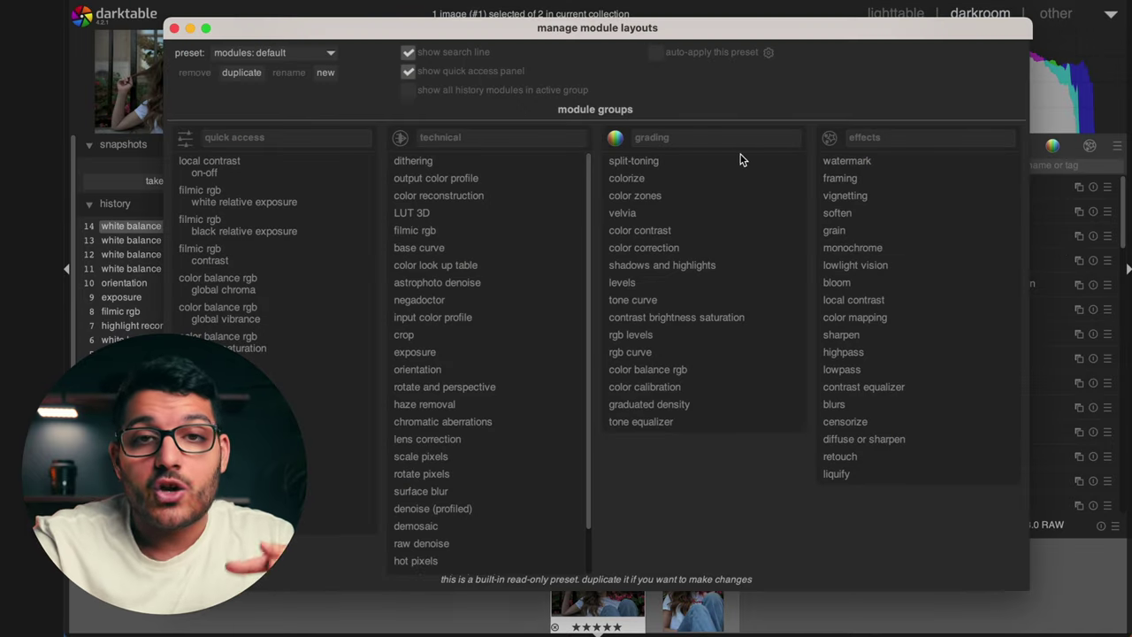
{"action": "left_click", "coordinate": [327, 73]}
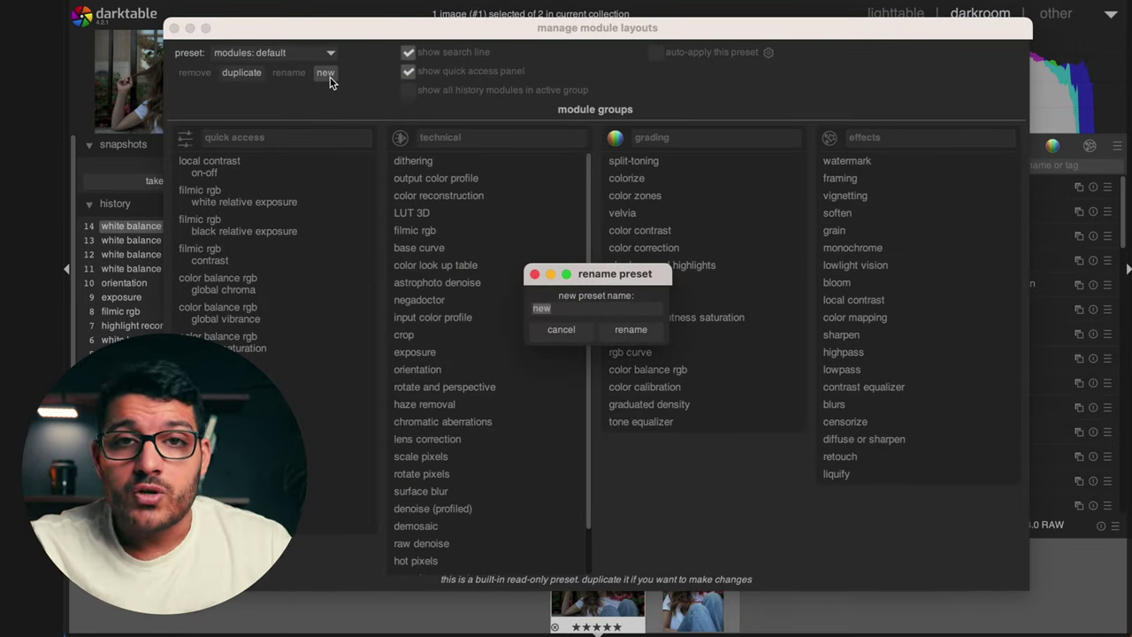
{"action": "type", "text": "tutorial"}
{"action": "left_click", "coordinate": [633, 331]}
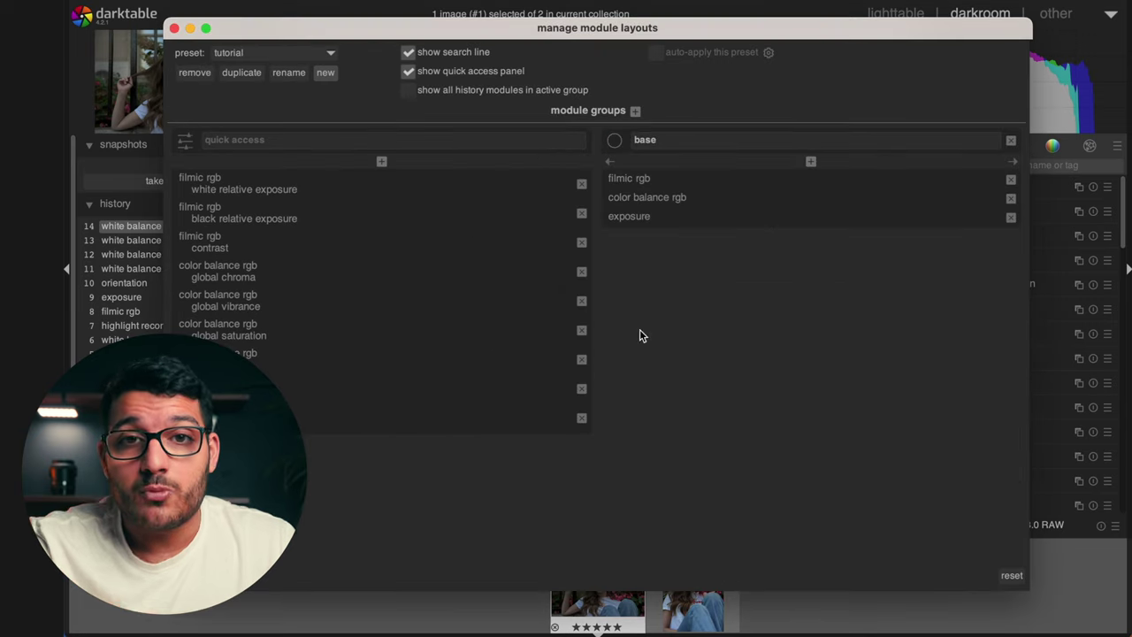
Hide quick access, rework the groups, and add split-toning, crop, exposure and color balance rgb to MAIN.
{"action": "left_click", "coordinate": [408, 70]}
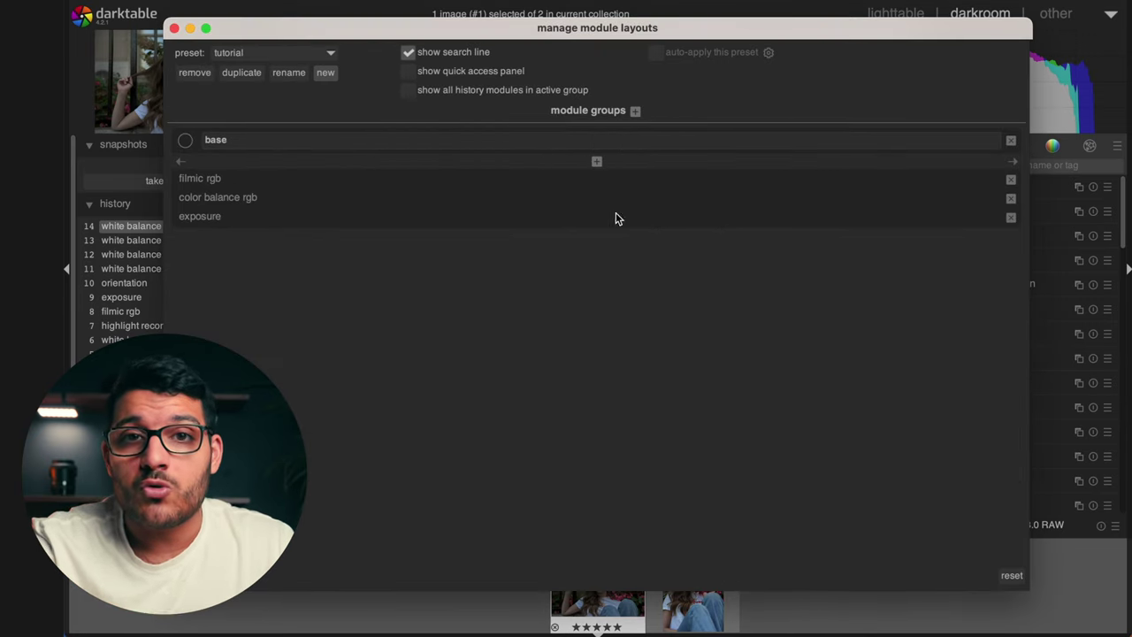
{"action": "left_click", "coordinate": [1011, 139]}
{"action": "left_click", "coordinate": [635, 111]}
{"action": "left_click", "coordinate": [635, 110]}
{"action": "left_click", "coordinate": [635, 111]}
{"action": "left_click", "coordinate": [635, 110]}
{"action": "left_click", "coordinate": [635, 111]}
{"action": "double_click", "coordinate": [1011, 140]}
{"action": "double_click", "coordinate": [1011, 140]}
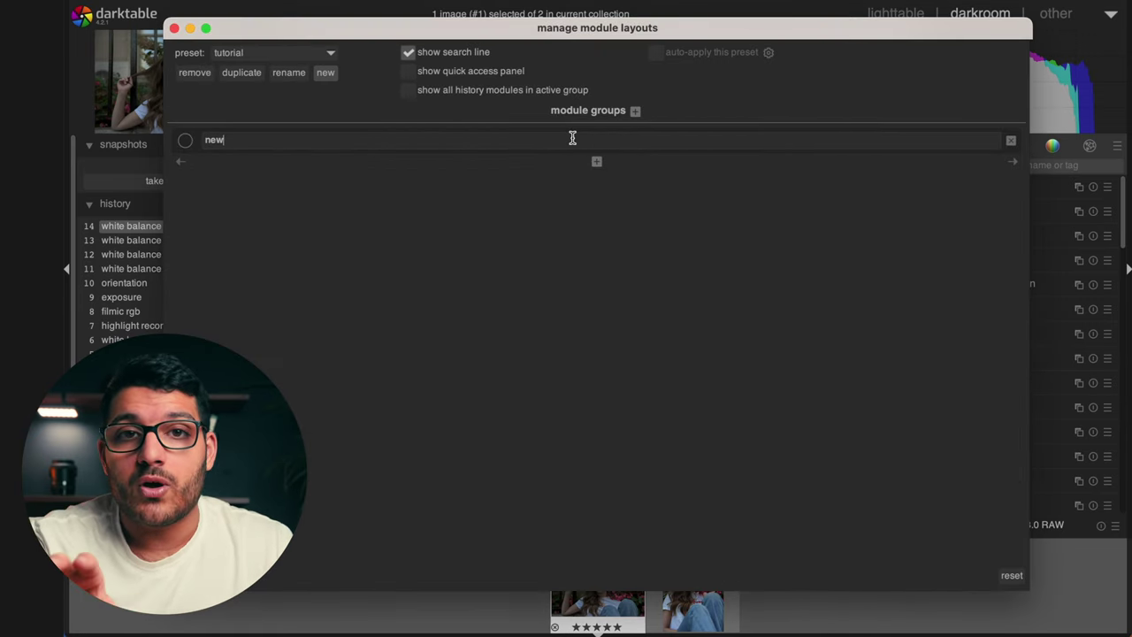
{"action": "left_click", "coordinate": [597, 163]}
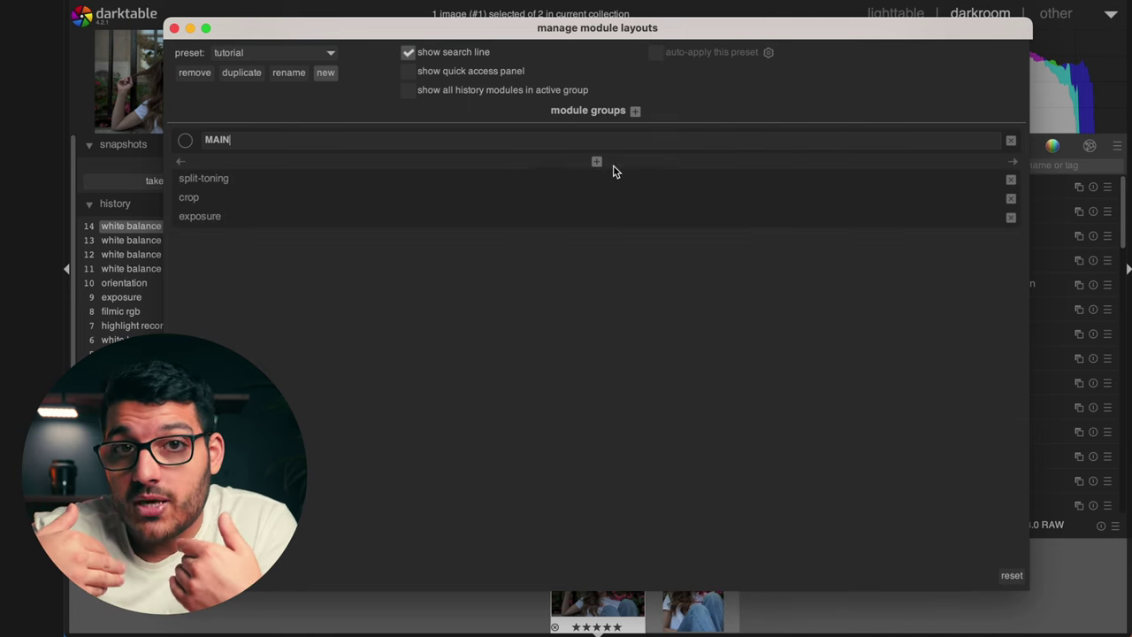
{"action": "left_click", "coordinate": [597, 161]}
{"action": "left_click", "coordinate": [738, 58]}
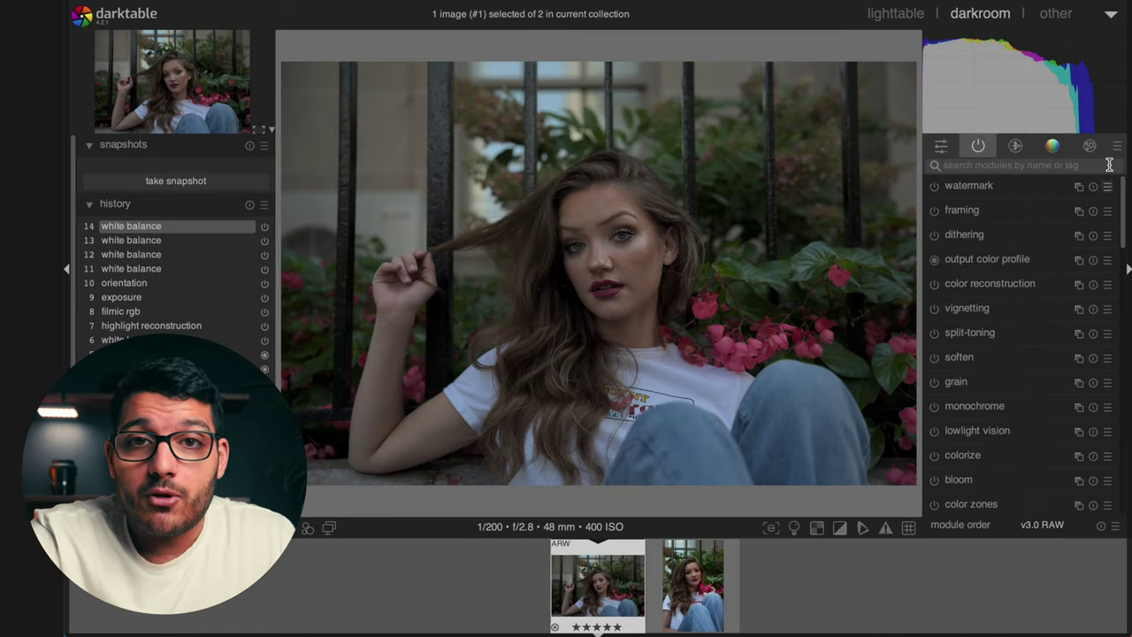
Switch to the tutorial module layout and show its custom module group.
{"action": "left_click", "coordinate": [1118, 147]}
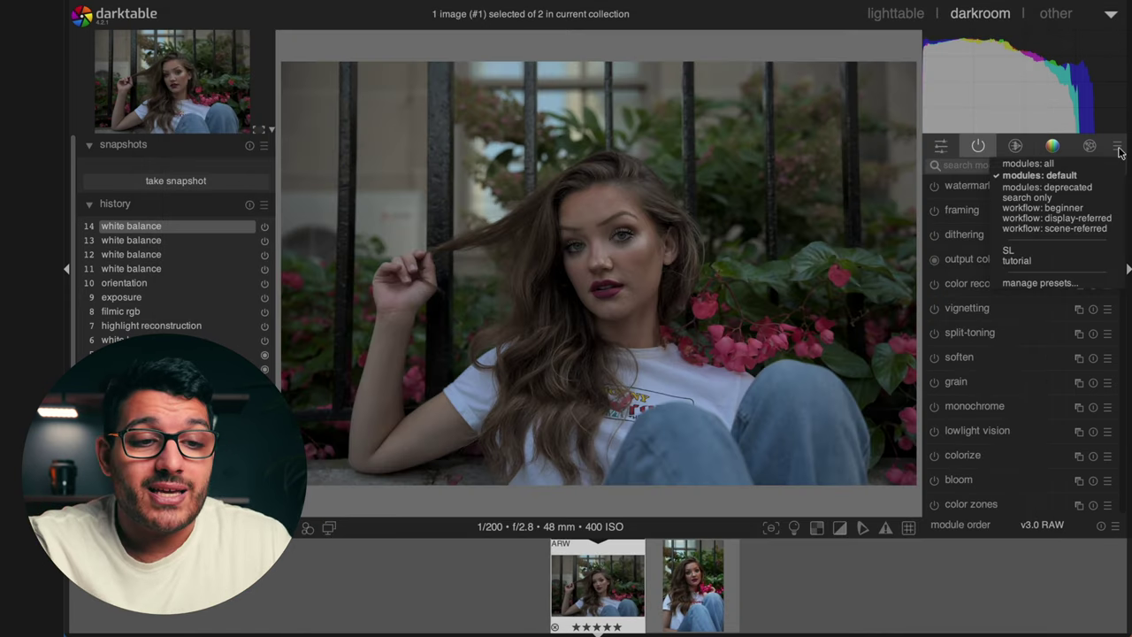
{"action": "left_click", "coordinate": [1047, 260]}
{"action": "left_click", "coordinate": [1061, 146]}
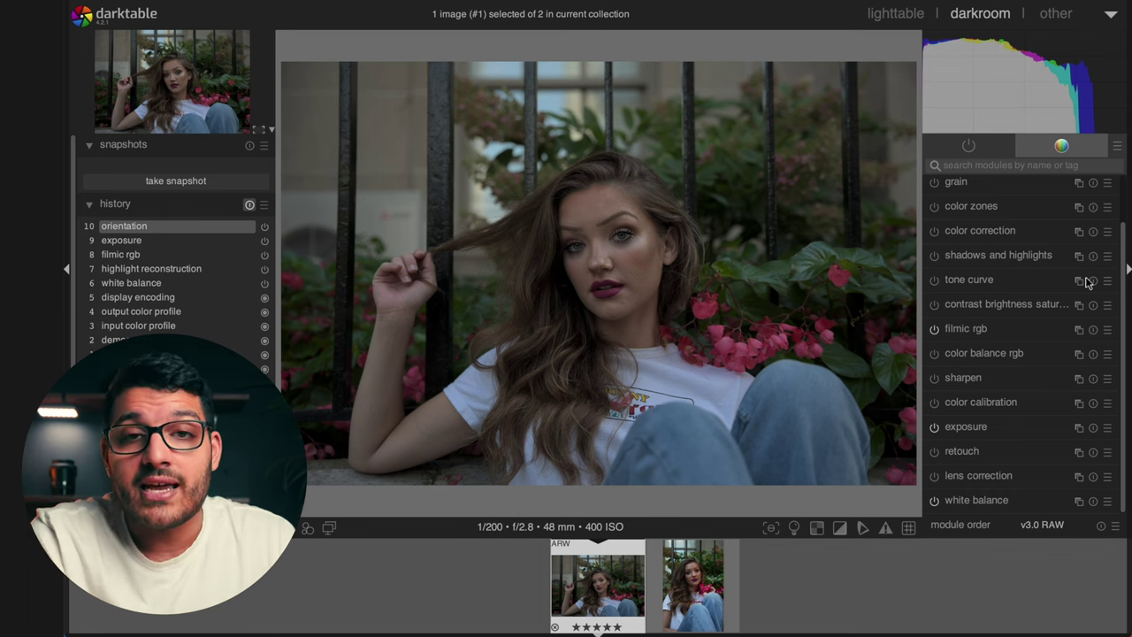
Set white balance from an image area to 8823 K and raise exposure to +1.27 EV.
{"action": "left_click", "coordinate": [1021, 501]}
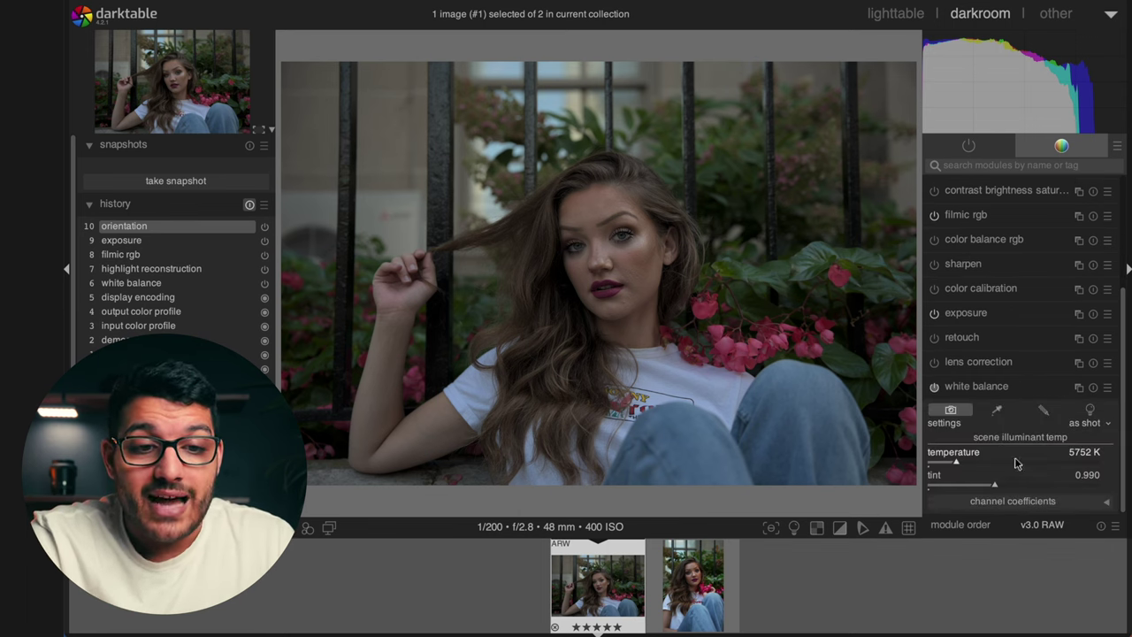
{"action": "left_click", "coordinate": [996, 410]}
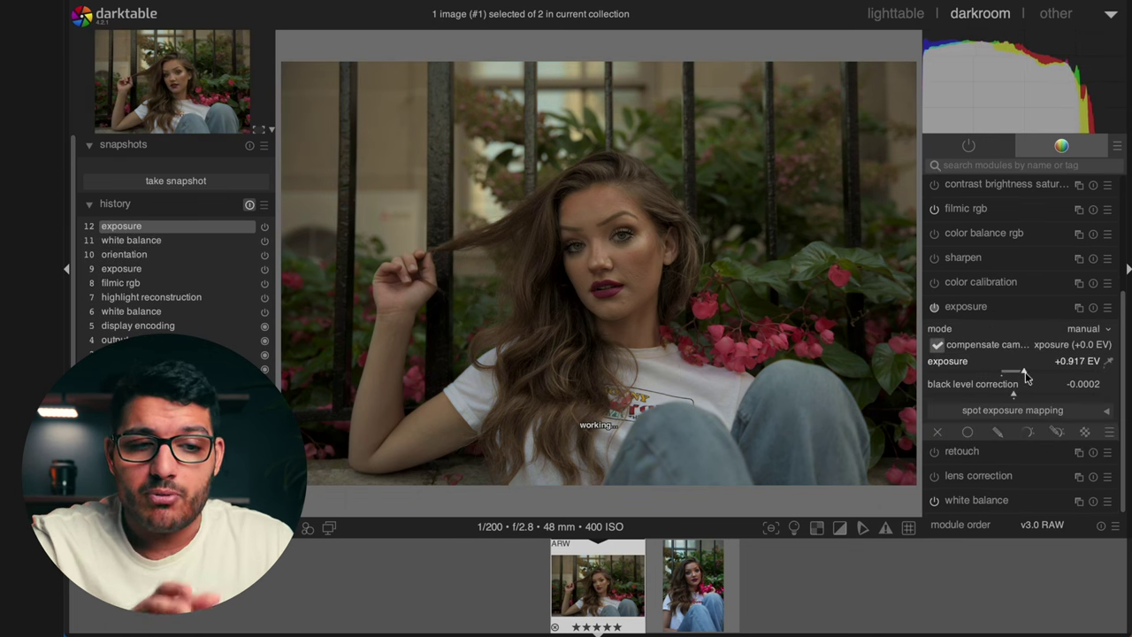
{"action": "left_click_drag", "start_coordinate": [1017, 373], "coordinate": [1033, 374]}
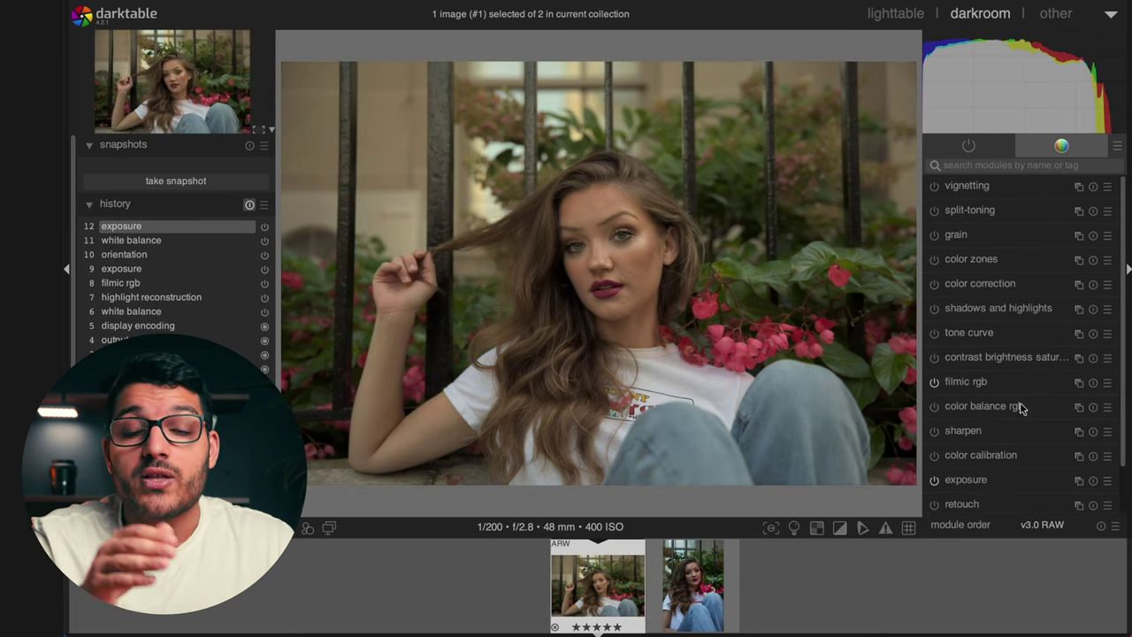
{"action": "left_click", "coordinate": [1020, 406]}
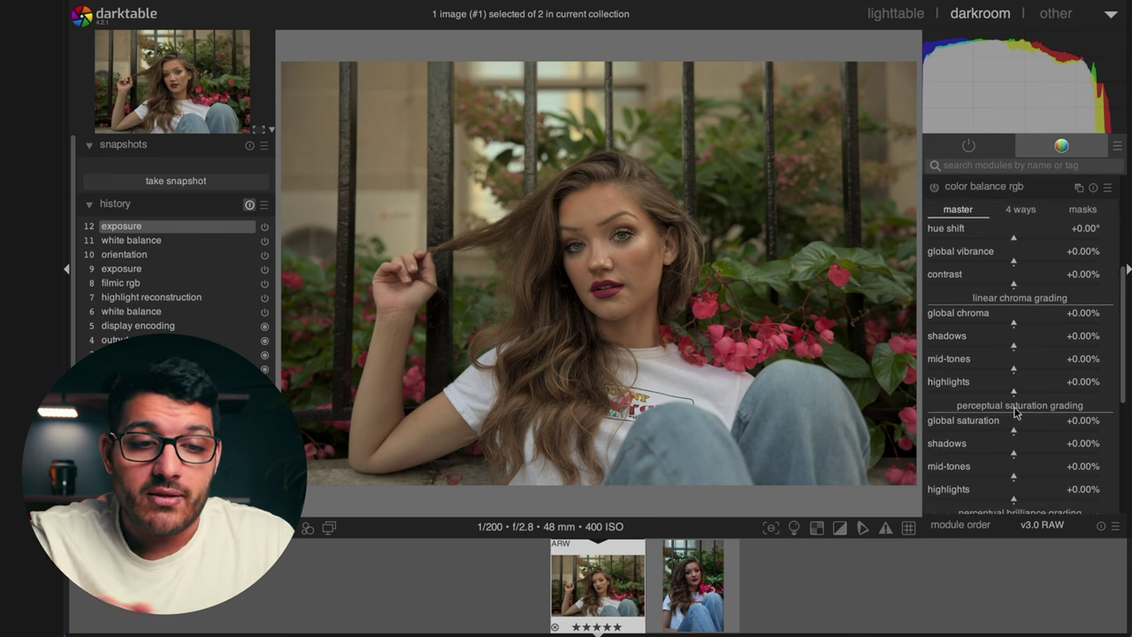
Apply the basic colorfulness (legacy) preset and raise mid-tones brilliance to +31.19%.
{"action": "left_click", "coordinate": [1107, 188]}
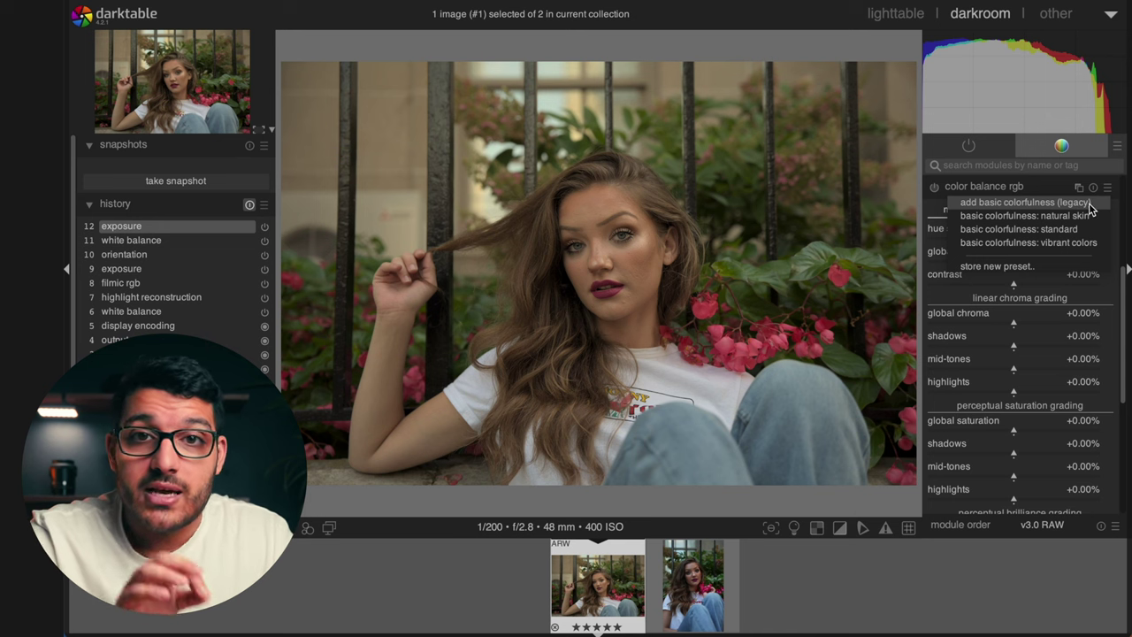
{"action": "left_click", "coordinate": [1025, 202]}
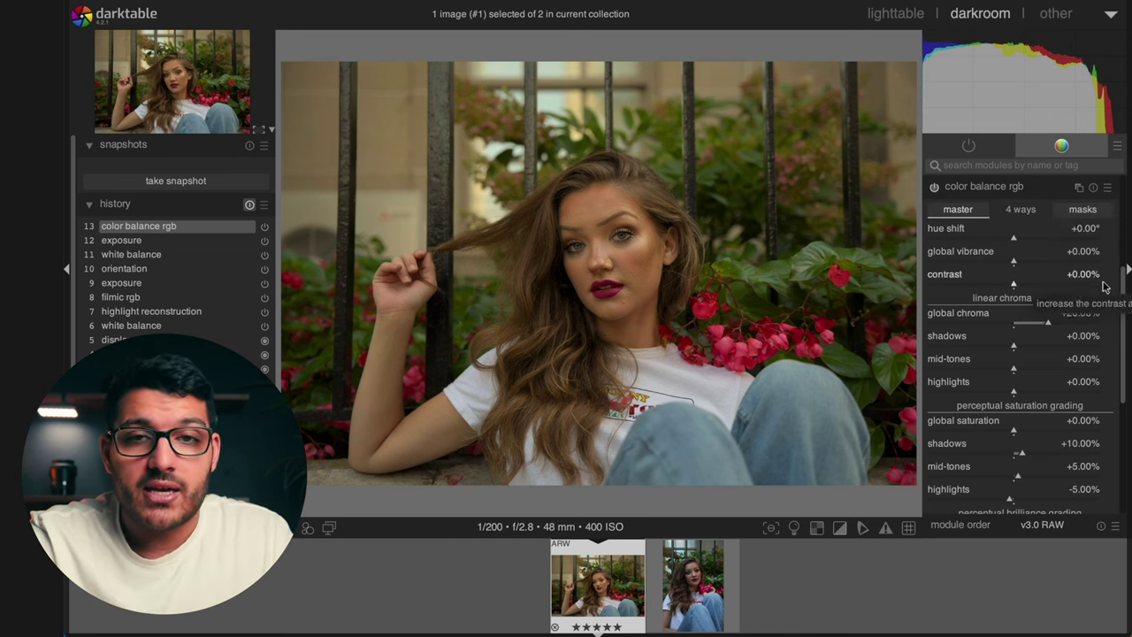
{"action": "left_click_drag", "start_coordinate": [1123, 312], "coordinate": [1124, 389]}
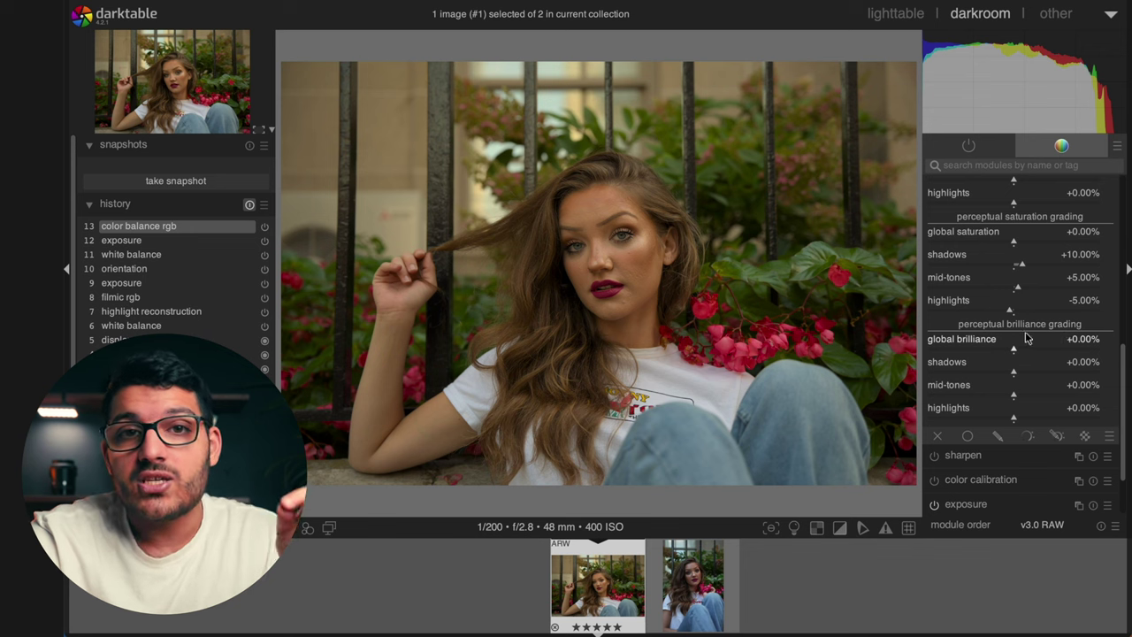
{"action": "left_click_drag", "start_coordinate": [1022, 400], "coordinate": [1048, 400]}
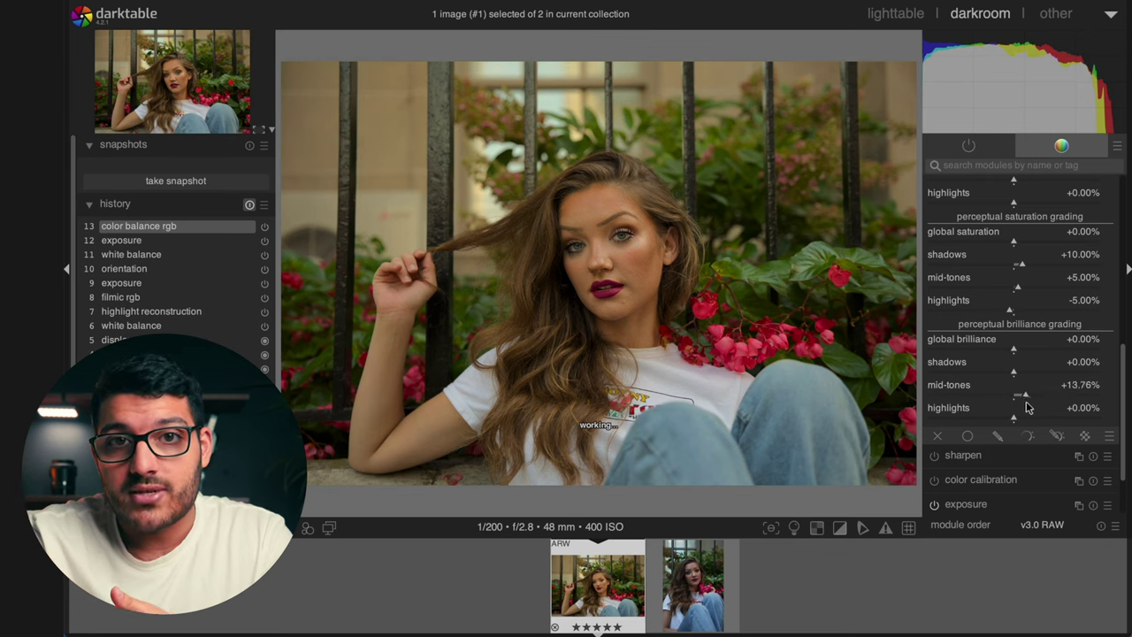
{"action": "left_click_drag", "start_coordinate": [1027, 406], "coordinate": [1048, 419]}
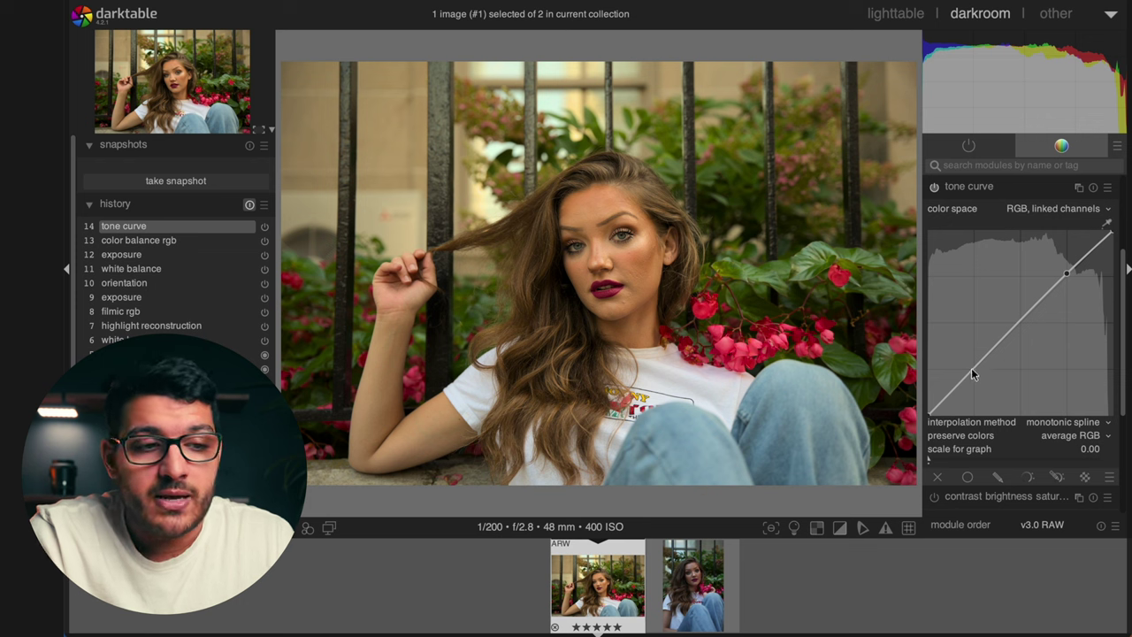
Dip the shadows on the tone curve, set preserve colors to none, and set temperature to 8788 K.
{"action": "left_click_drag", "start_coordinate": [972, 371], "coordinate": [973, 375]}
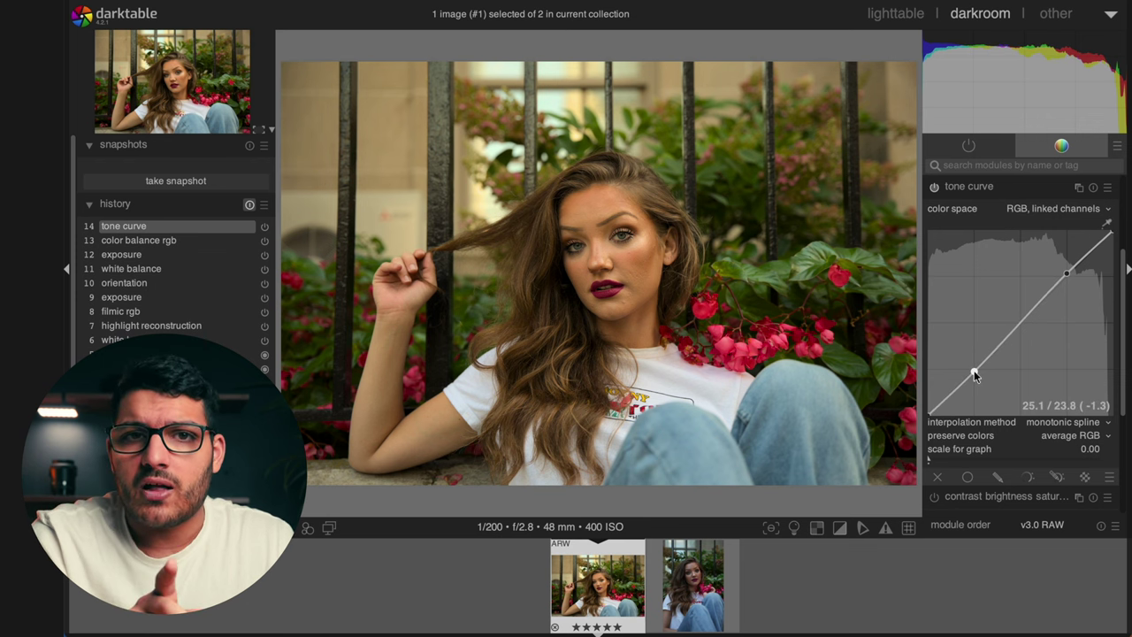
{"action": "left_click", "coordinate": [1074, 435]}
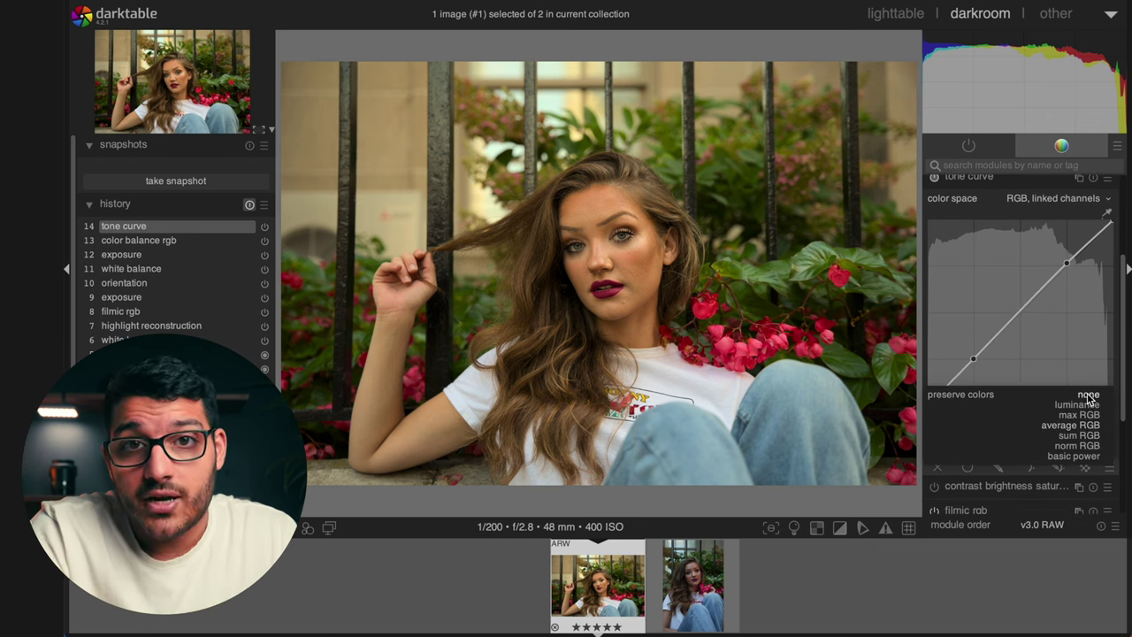
{"action": "left_click", "coordinate": [1089, 397]}
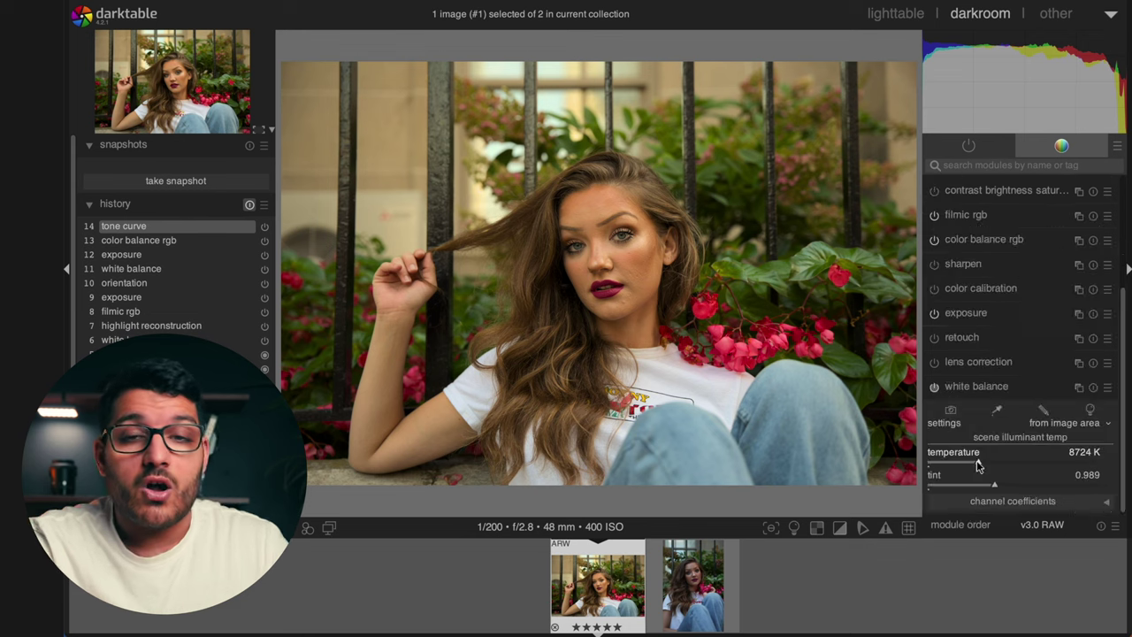
{"action": "left_click_drag", "start_coordinate": [985, 466], "coordinate": [979, 467]}
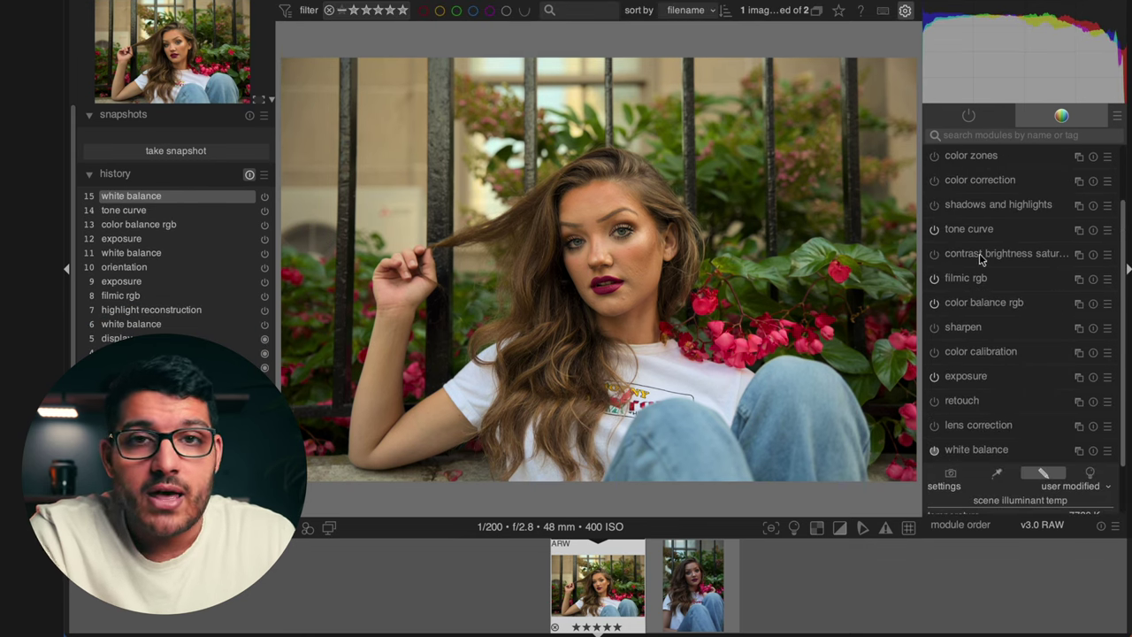
Nudge brightness to +0.02 and saturation to +0.07, and raise exposure to +1.399 EV.
{"action": "left_click", "coordinate": [979, 256]}
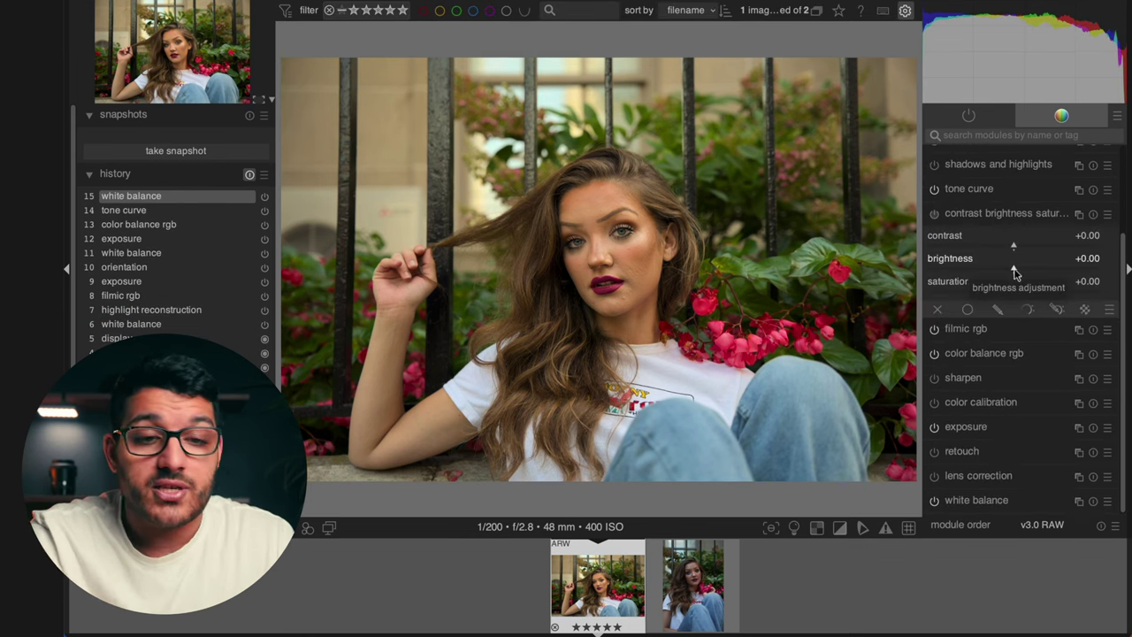
{"action": "left_click_drag", "start_coordinate": [1014, 274], "coordinate": [1019, 294]}
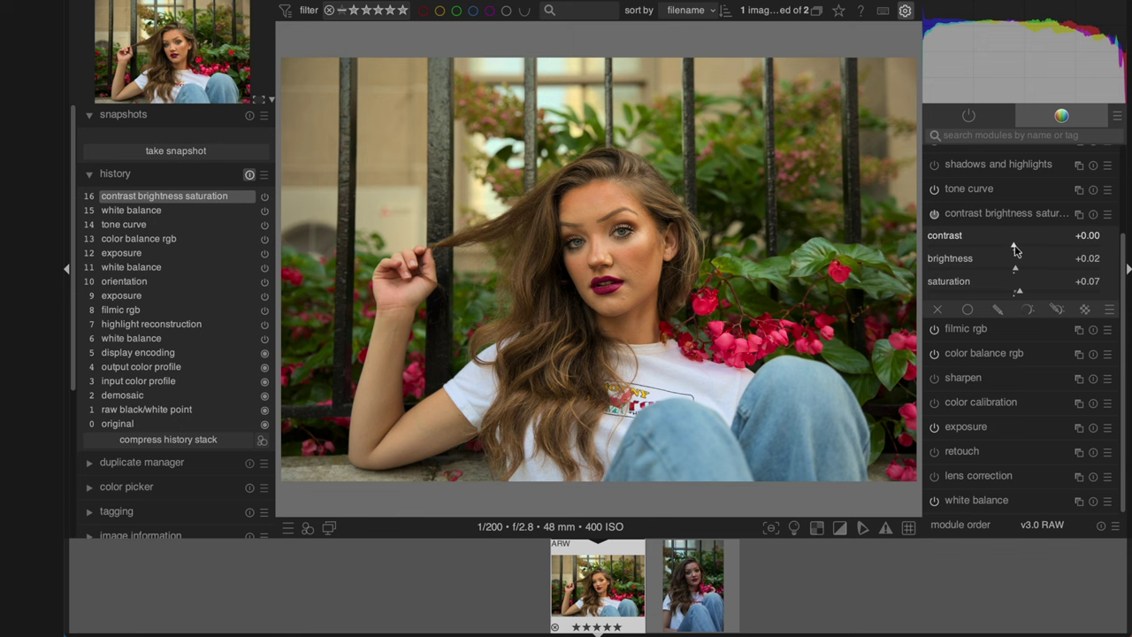
{"action": "left_click", "coordinate": [973, 428]}
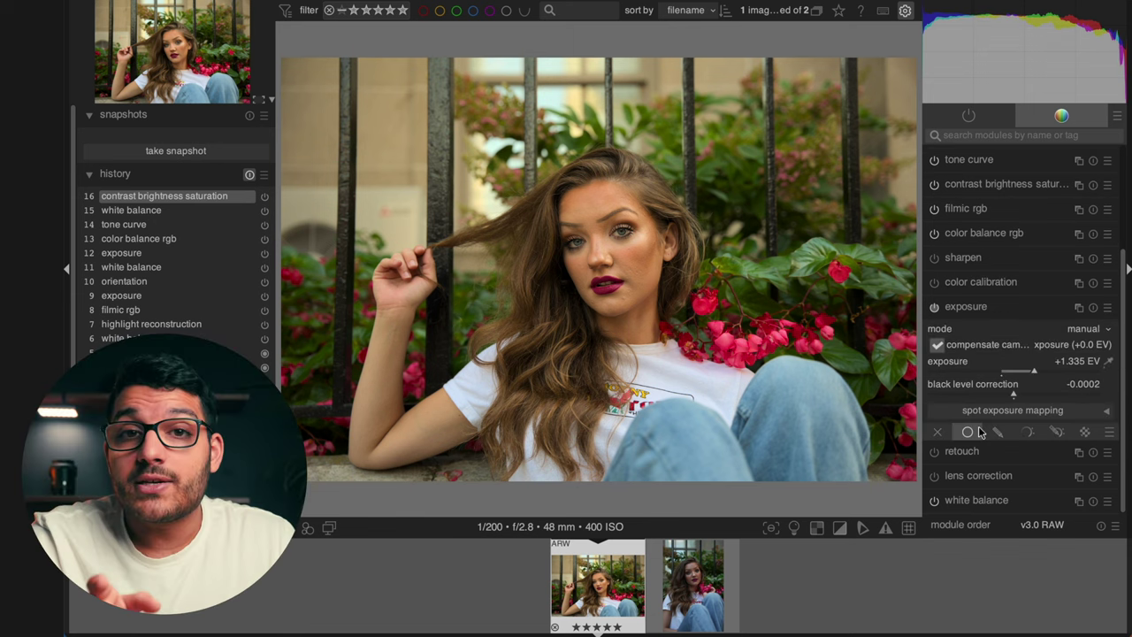
{"action": "mouse_move", "coordinate": [1035, 375]}
{"action": "left_mouse_down"}
{"action": "mouse_move", "coordinate": [1025, 376]}
{"action": "mouse_move", "coordinate": [1035, 376]}
{"action": "left_mouse_up"}
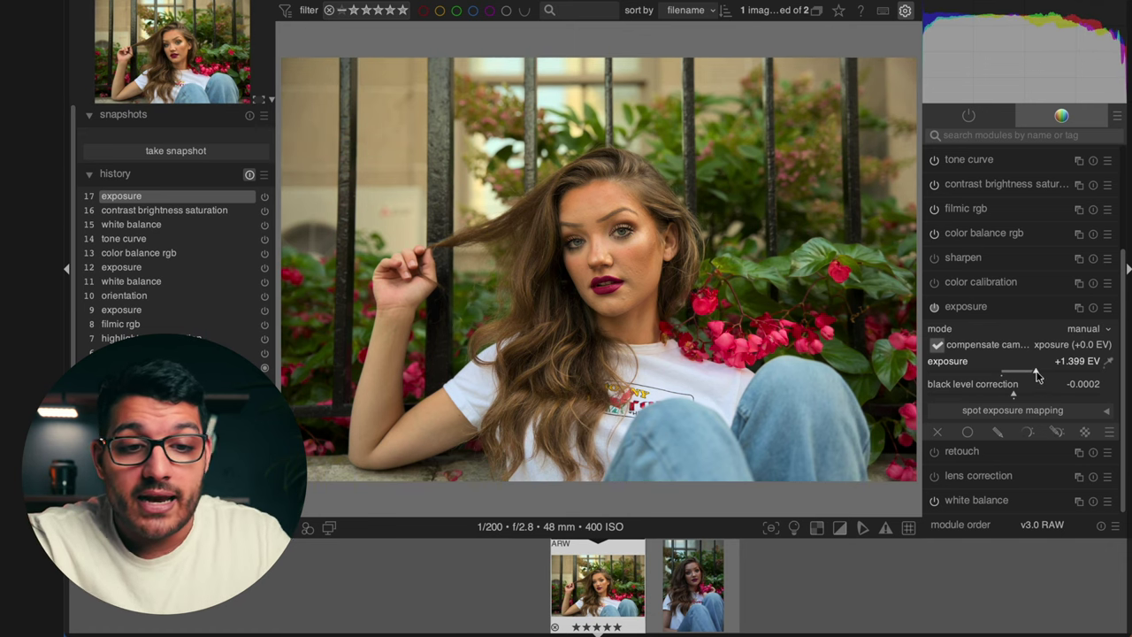
{"action": "left_click", "coordinate": [1017, 500]}
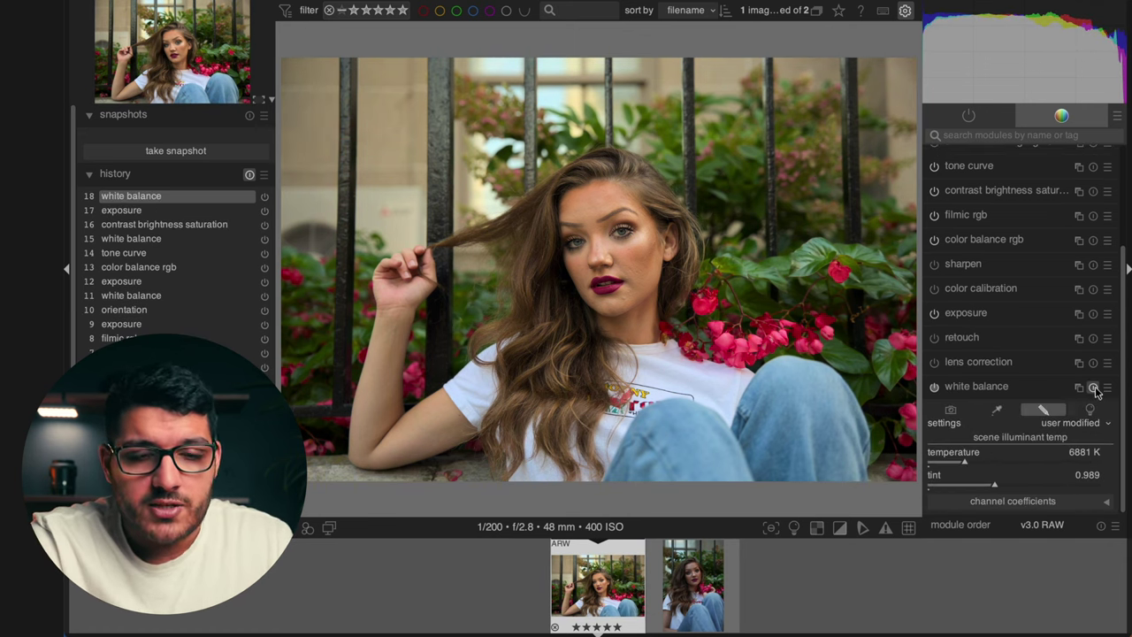
{"action": "left_click", "coordinate": [1094, 390]}
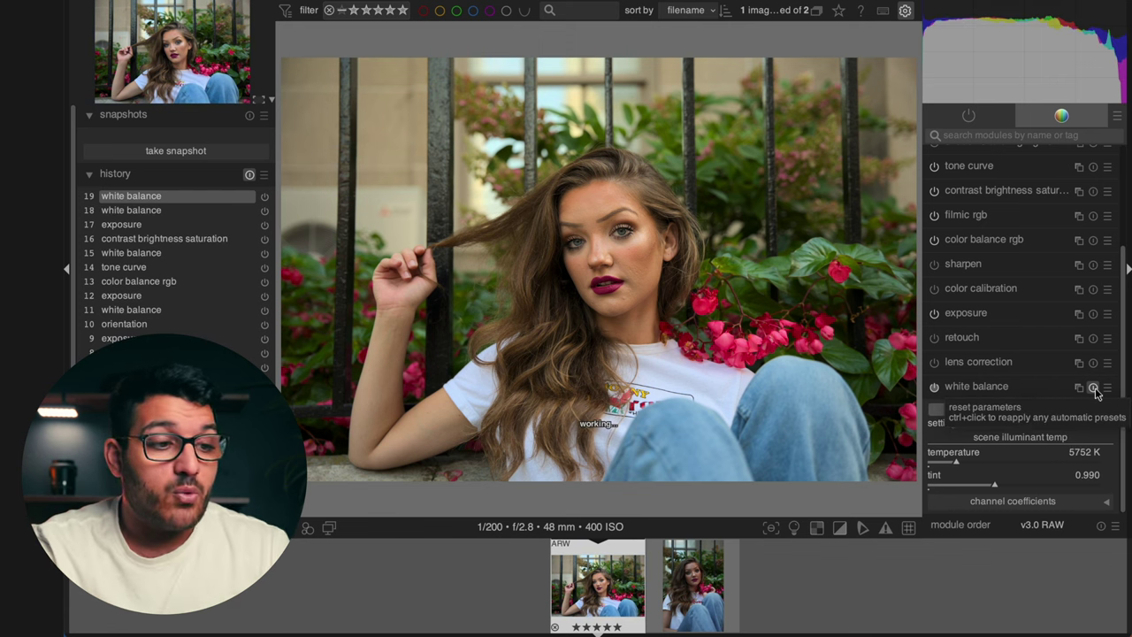
{"action": "key", "text": "ctrl+z"}
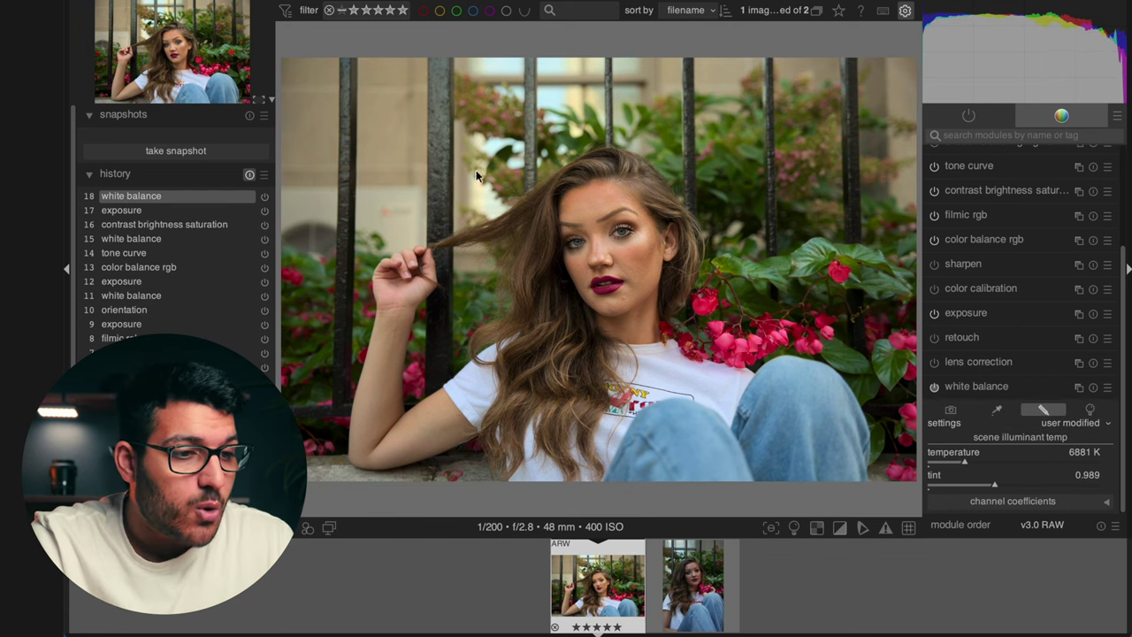
{"action": "left_click", "coordinate": [97, 178]}
{"action": "left_click", "coordinate": [111, 179]}
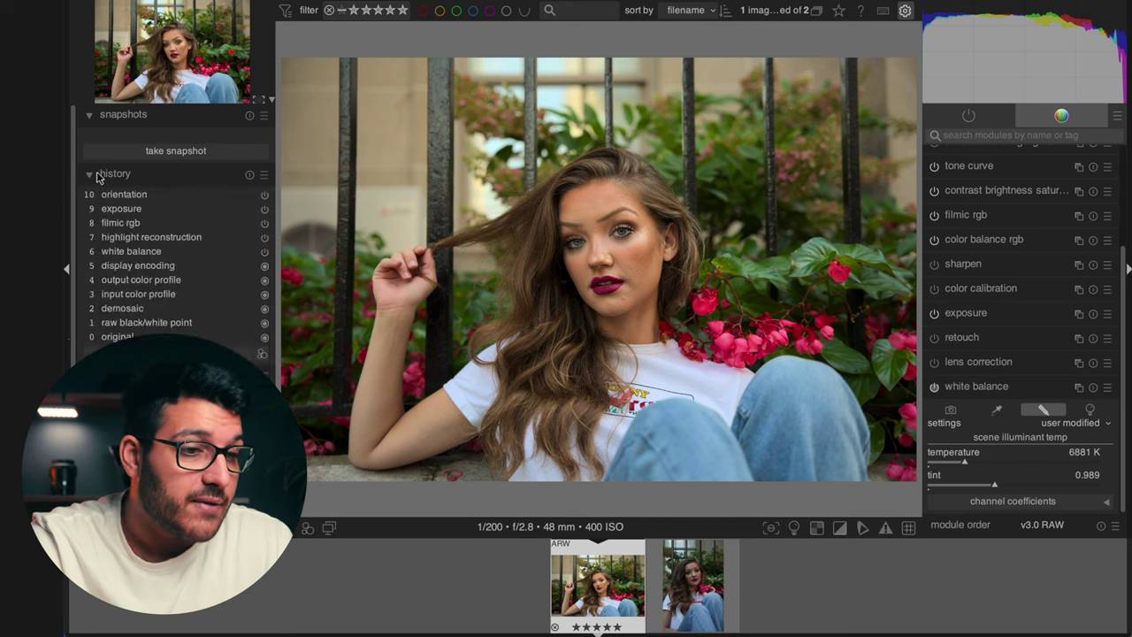
{"action": "left_click", "coordinate": [250, 175]}
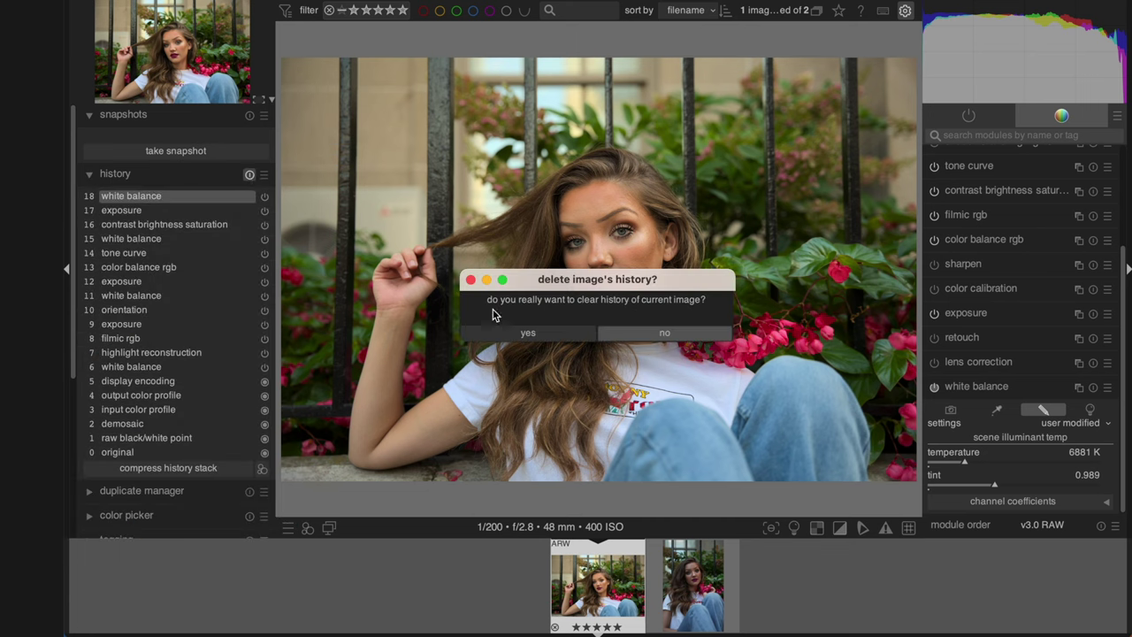
{"action": "left_click", "coordinate": [521, 334]}
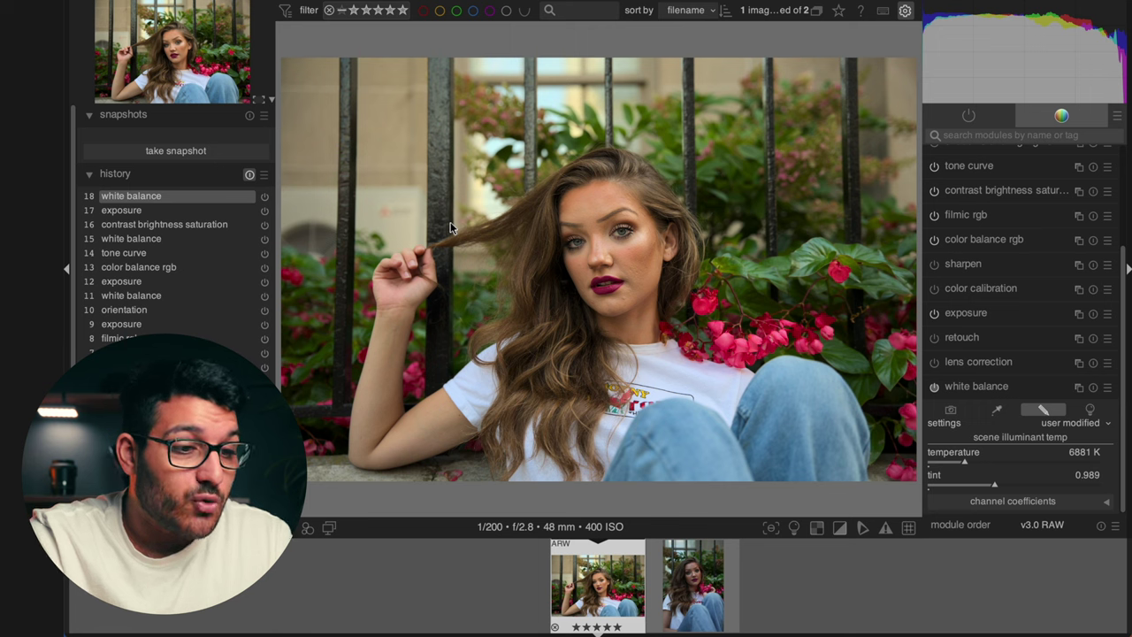
Collapse and re-expand the edit history, then start creating a new style from it.
{"action": "left_click", "coordinate": [134, 181]}
{"action": "left_click", "coordinate": [135, 177]}
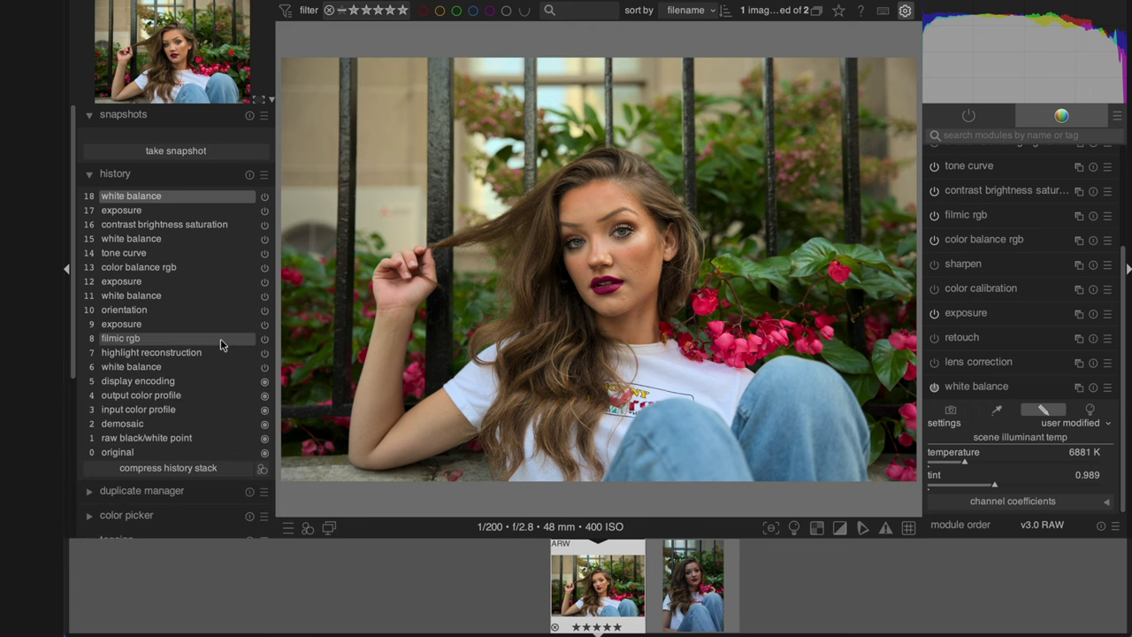
{"action": "left_click", "coordinate": [262, 468]}
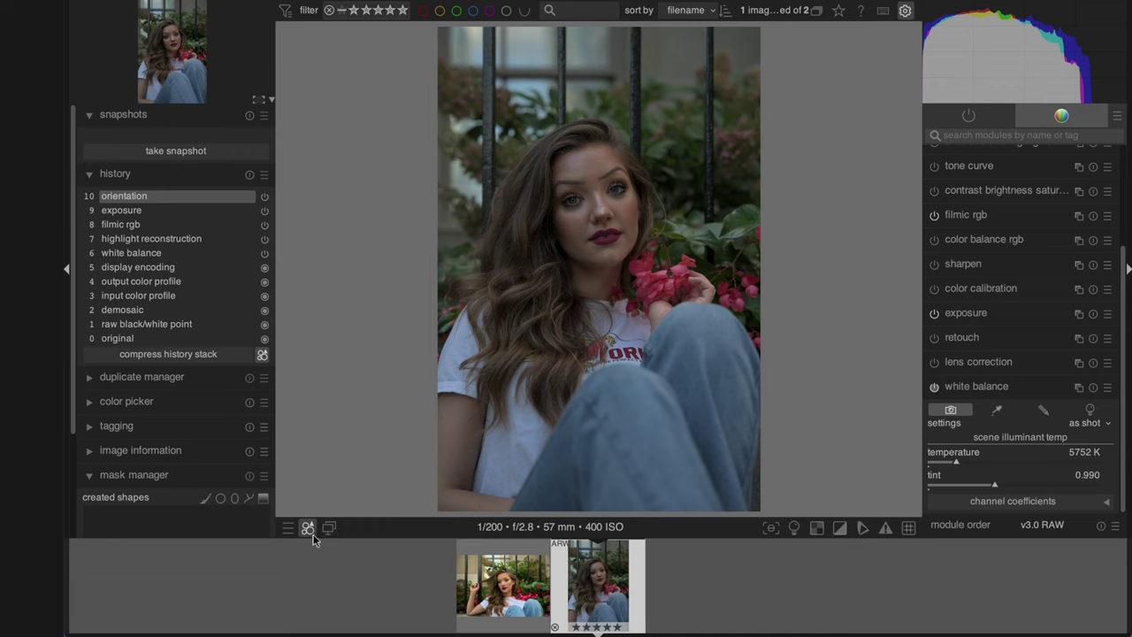
Apply the newly saved style to the second portrait from the styles popup list.
{"action": "left_click", "coordinate": [309, 528]}
{"action": "left_click", "coordinate": [325, 554]}
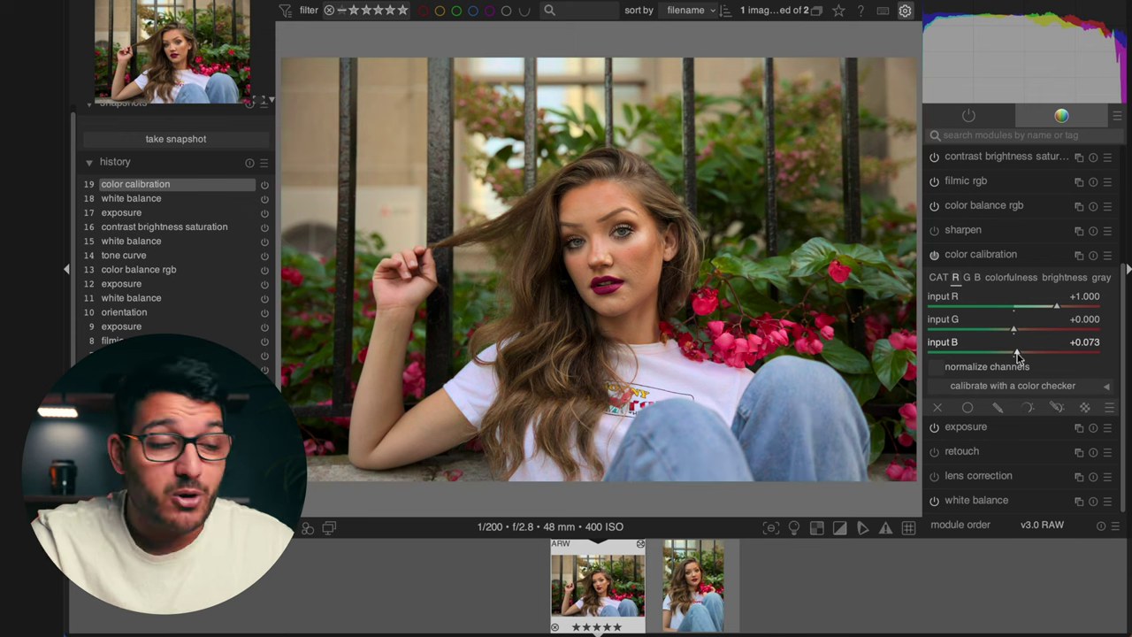
Lower the color calibration input B value and switch on split-toning.
{"action": "left_click_drag", "start_coordinate": [1017, 354], "coordinate": [1014, 358]}
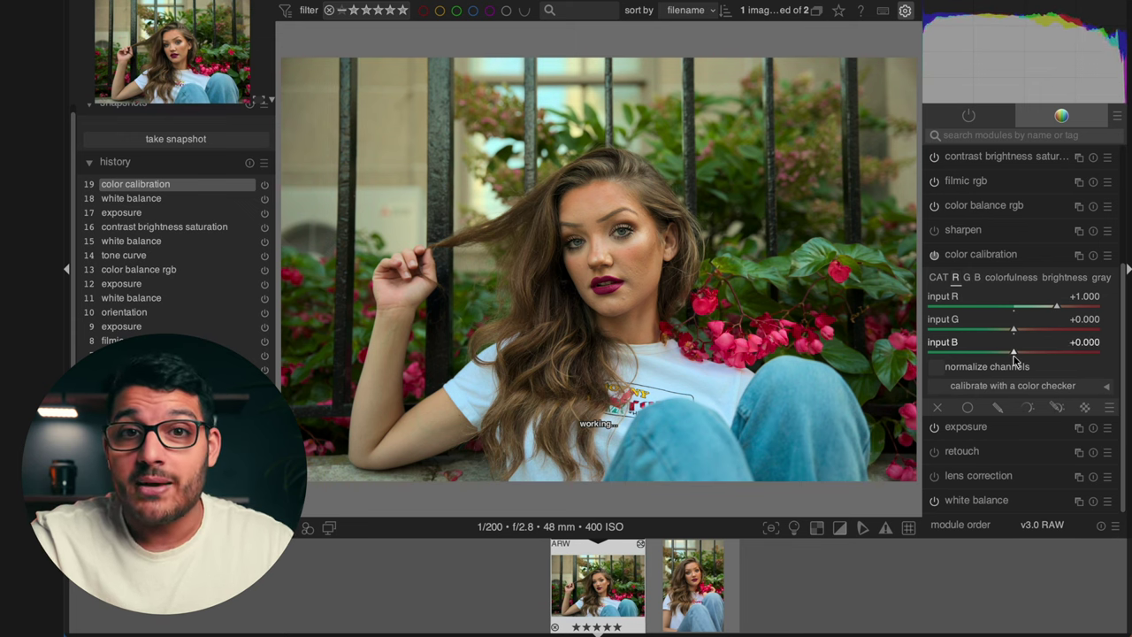
{"action": "scroll", "coordinate": [1013, 358], "scroll_direction": "up", "scroll_amount": 3}
{"action": "left_click", "coordinate": [969, 156]}
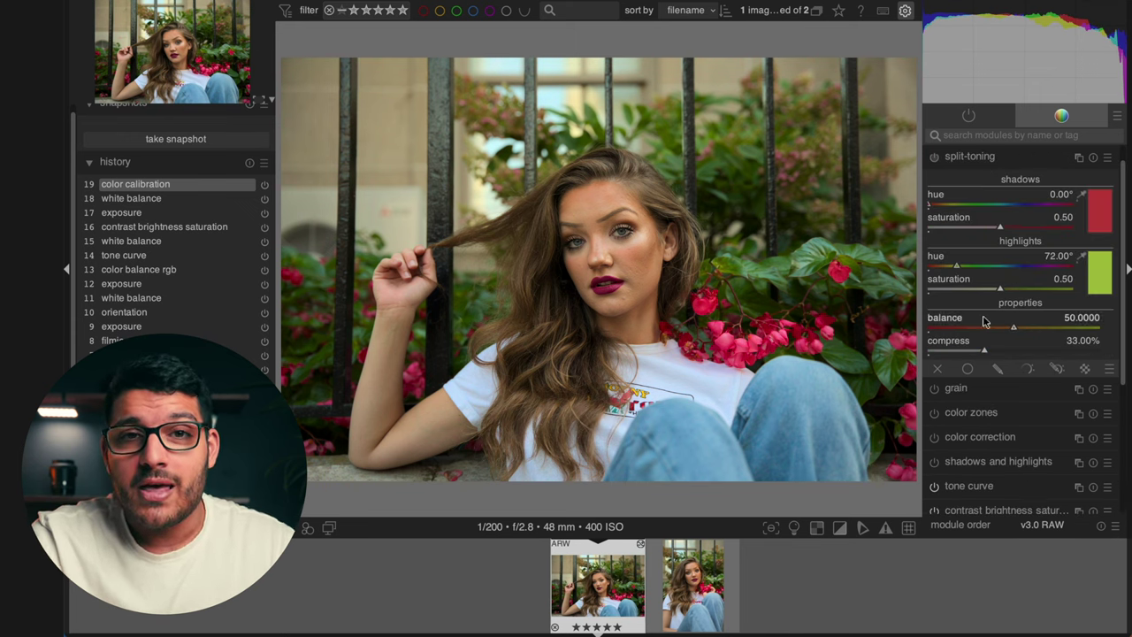
{"action": "left_click", "coordinate": [1014, 210]}
Set split-toning shadows hue to 176°, highlights saturation 0, balance ~68, compress ~45%.
{"action": "left_click_drag", "start_coordinate": [1014, 210], "coordinate": [998, 210]}
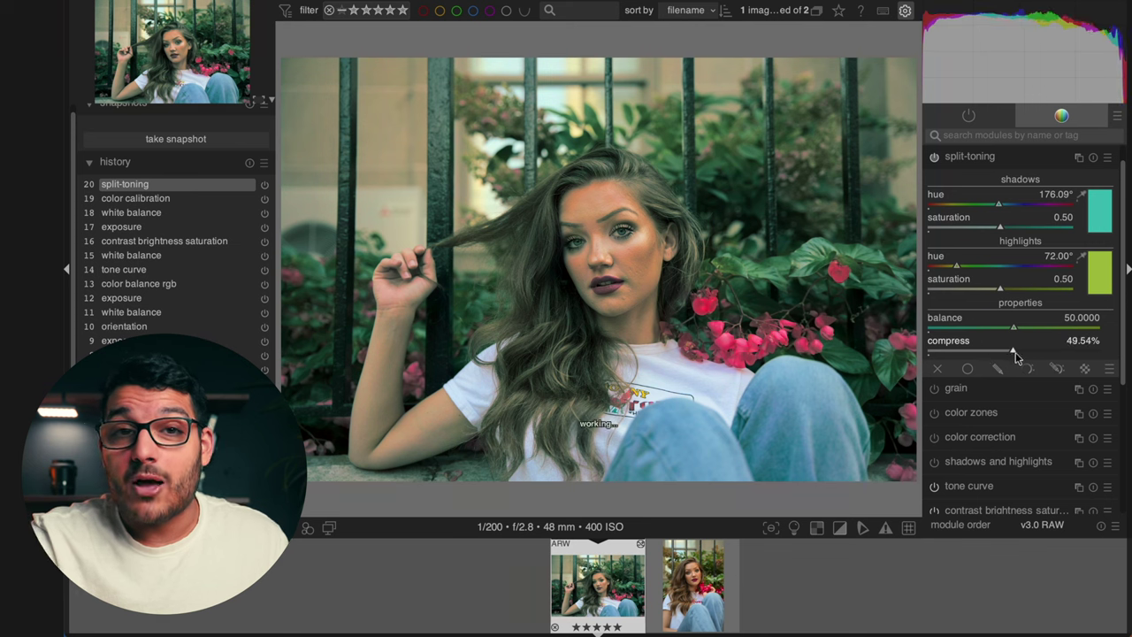
{"action": "left_click_drag", "start_coordinate": [1017, 330], "coordinate": [1052, 328]}
{"action": "left_click_drag", "start_coordinate": [1000, 279], "coordinate": [929, 280]}
{"action": "mouse_move", "coordinate": [1044, 328]}
{"action": "left_mouse_down"}
{"action": "mouse_move", "coordinate": [1030, 343]}
{"action": "mouse_move", "coordinate": [1046, 329]}
{"action": "left_mouse_up"}
{"action": "left_click_drag", "start_coordinate": [984, 349], "coordinate": [999, 349]}
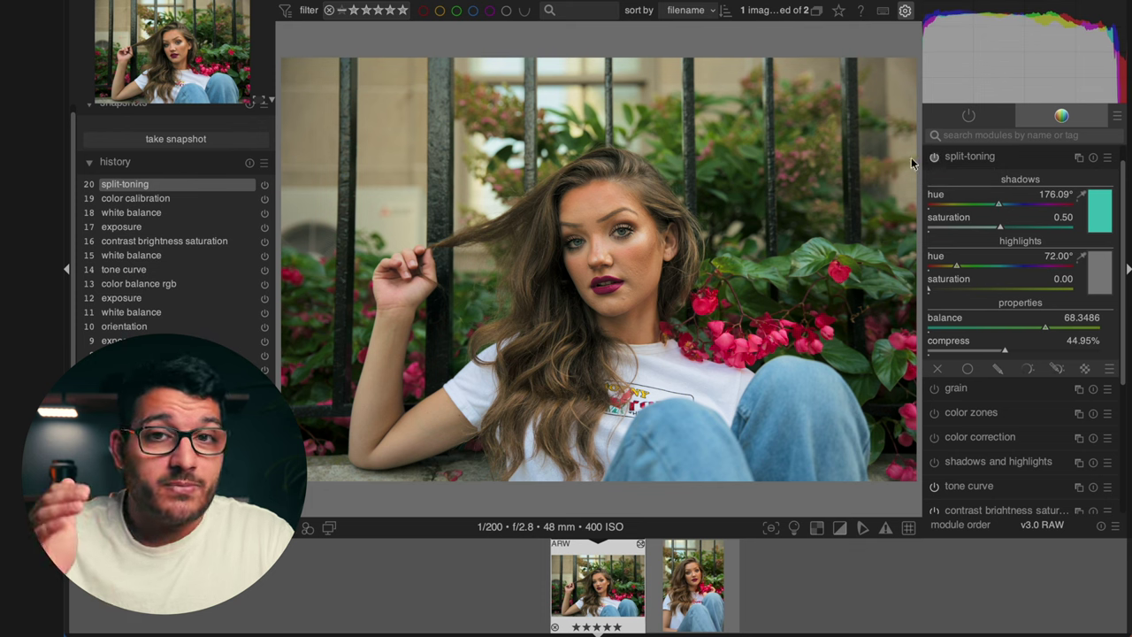
In color zones, lower one hue-curve node slightly and add and nudge a yellow saturation point.
{"action": "left_click", "coordinate": [1008, 164]}
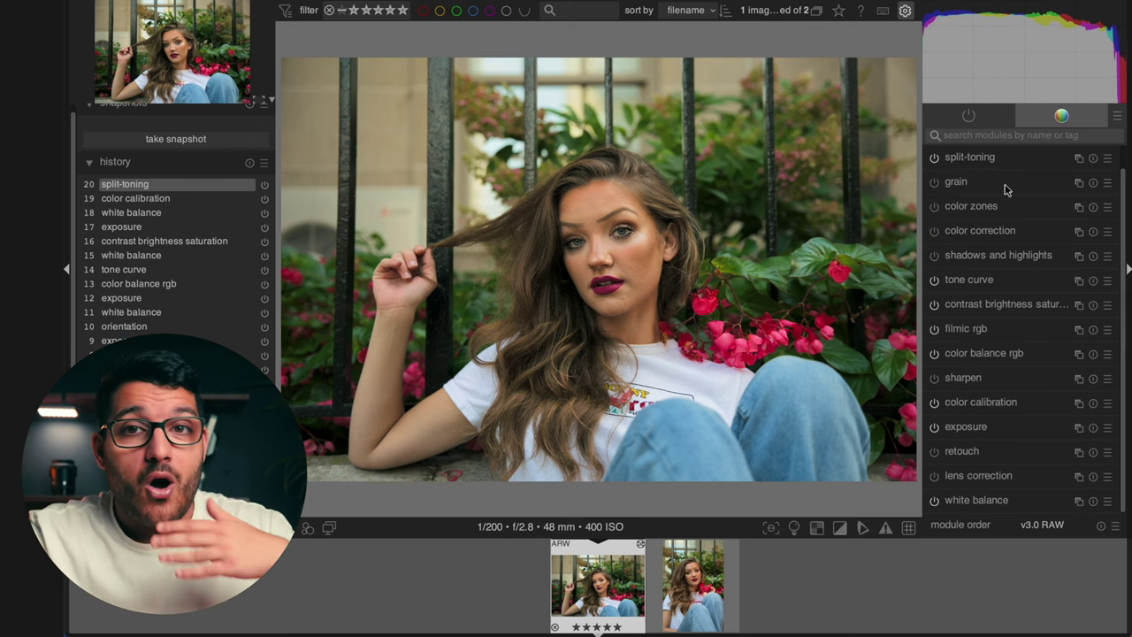
{"action": "left_click", "coordinate": [973, 205]}
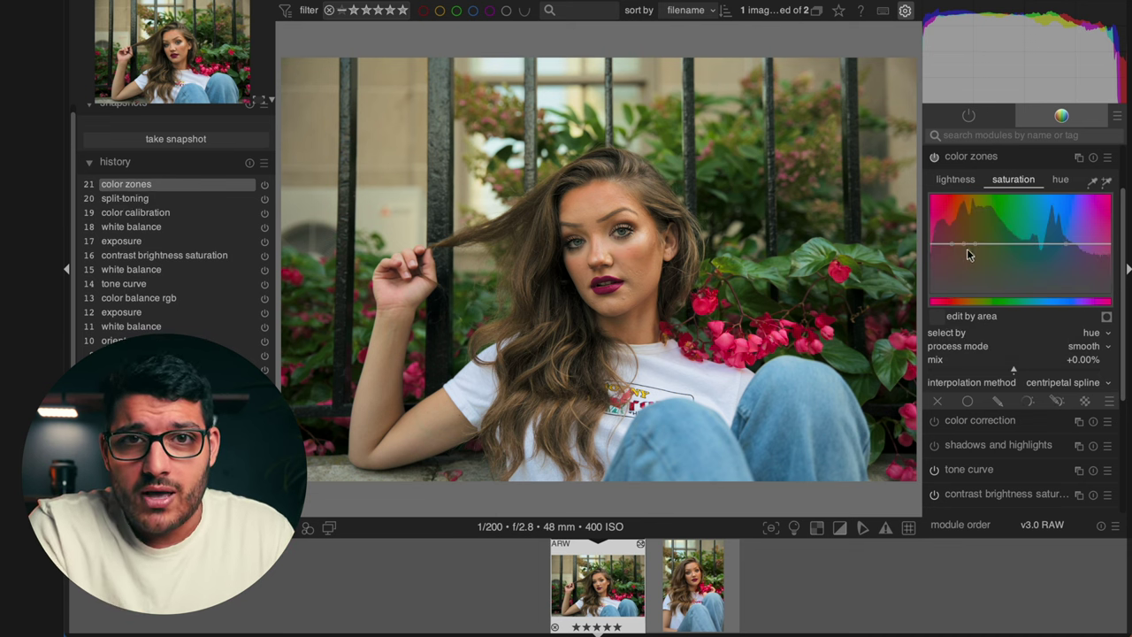
{"action": "left_click", "coordinate": [1060, 179]}
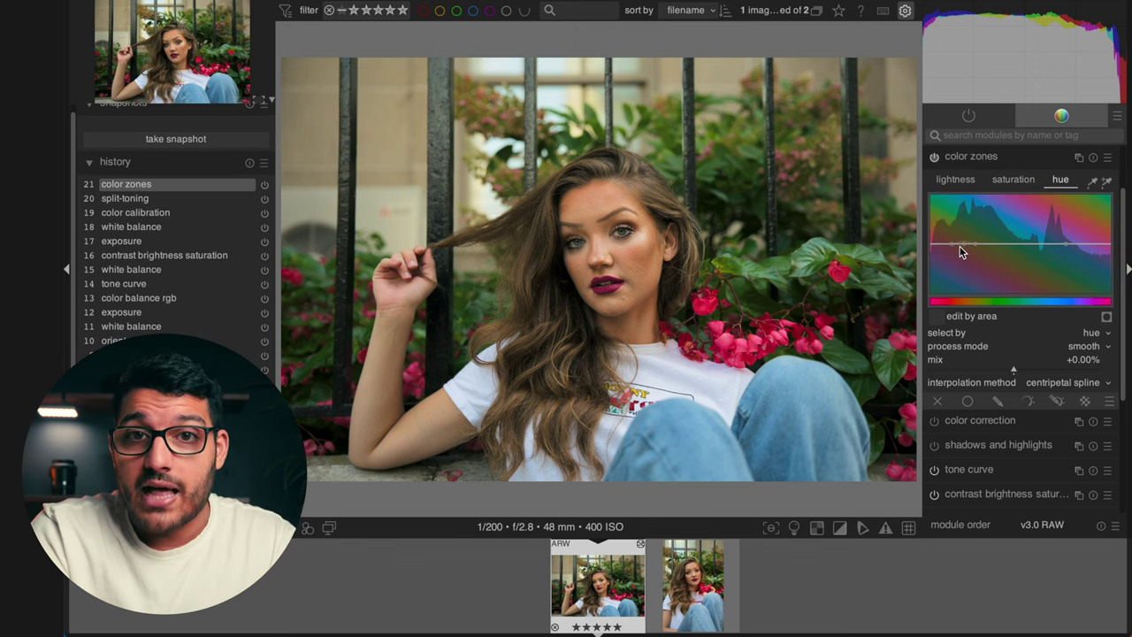
{"action": "left_click_drag", "start_coordinate": [961, 246], "coordinate": [963, 248]}
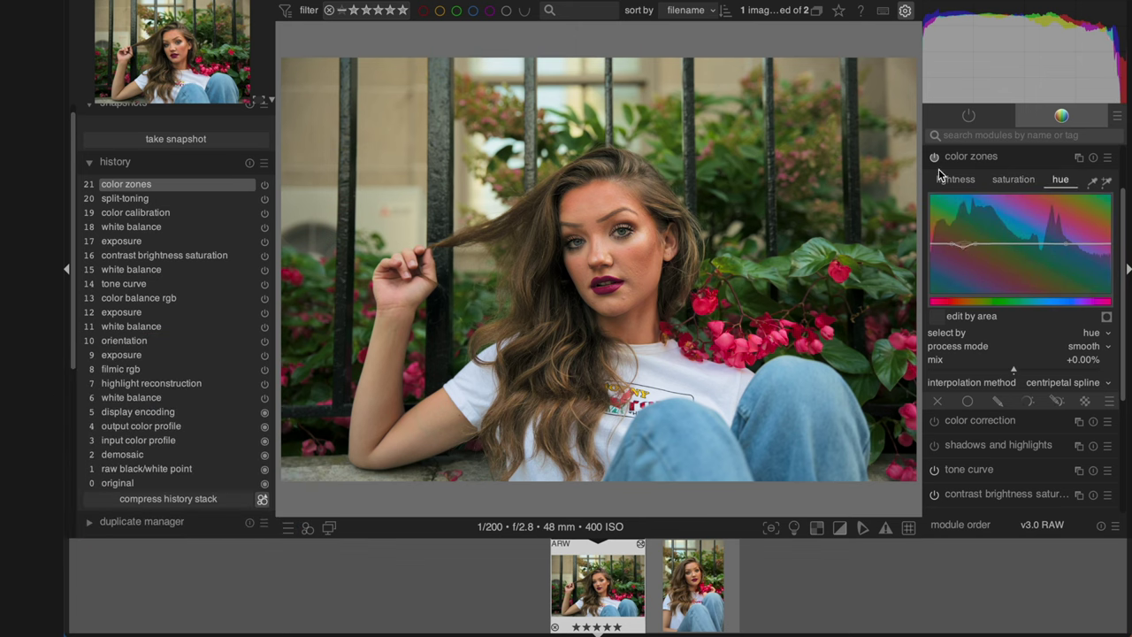
{"action": "scroll", "coordinate": [940, 174], "scroll_direction": "up", "scroll_amount": 1}
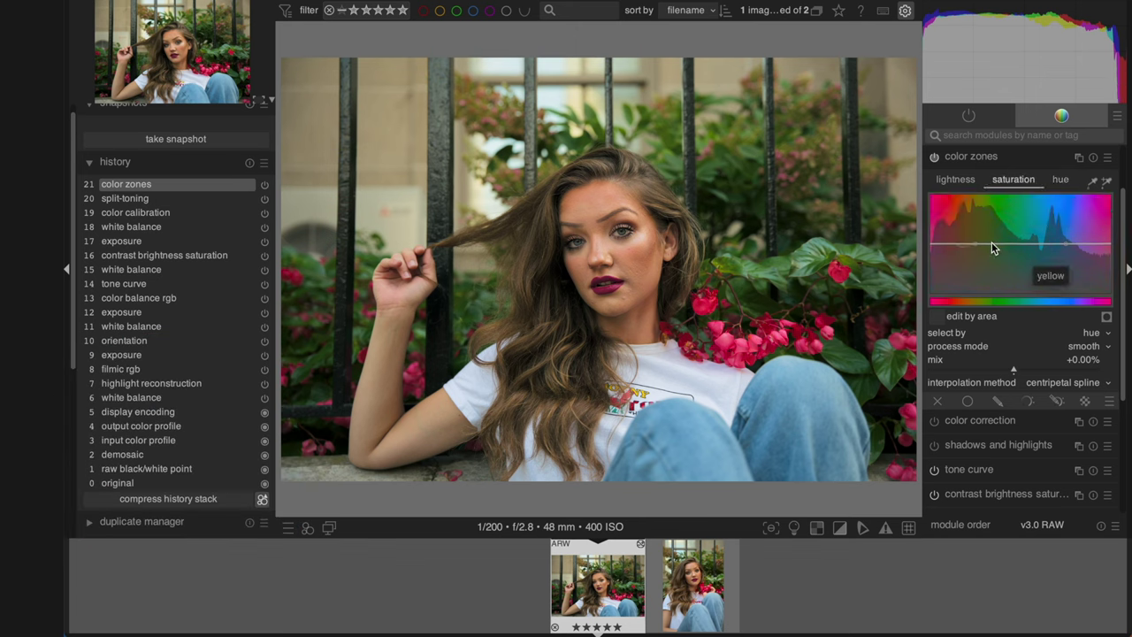
{"action": "left_click", "coordinate": [1053, 242]}
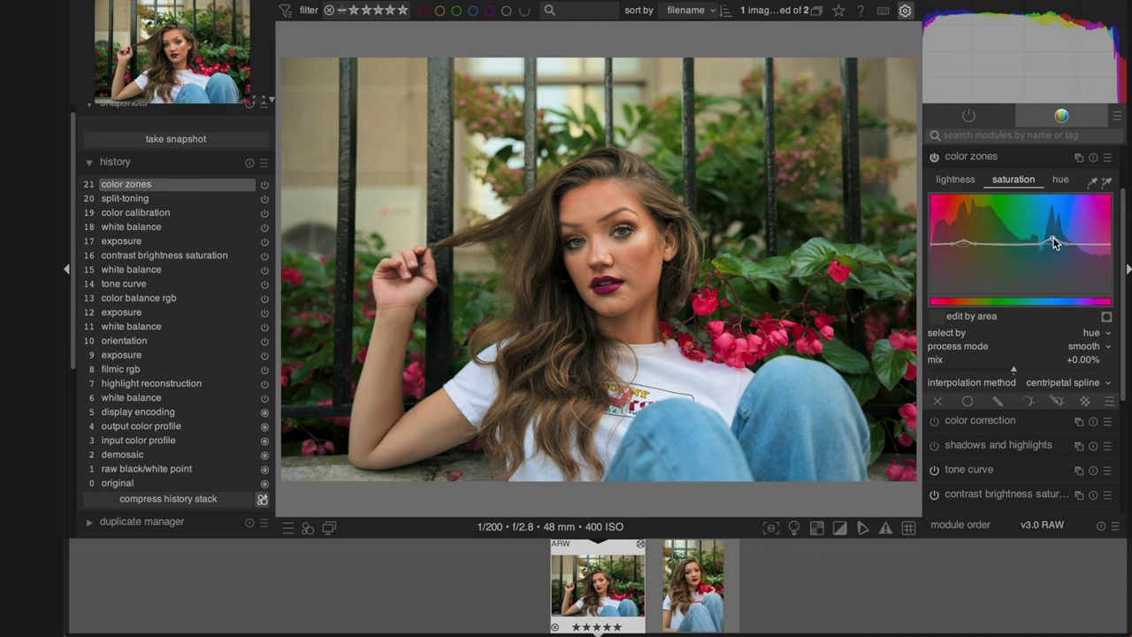
{"action": "left_click_drag", "start_coordinate": [987, 250], "coordinate": [988, 250]}
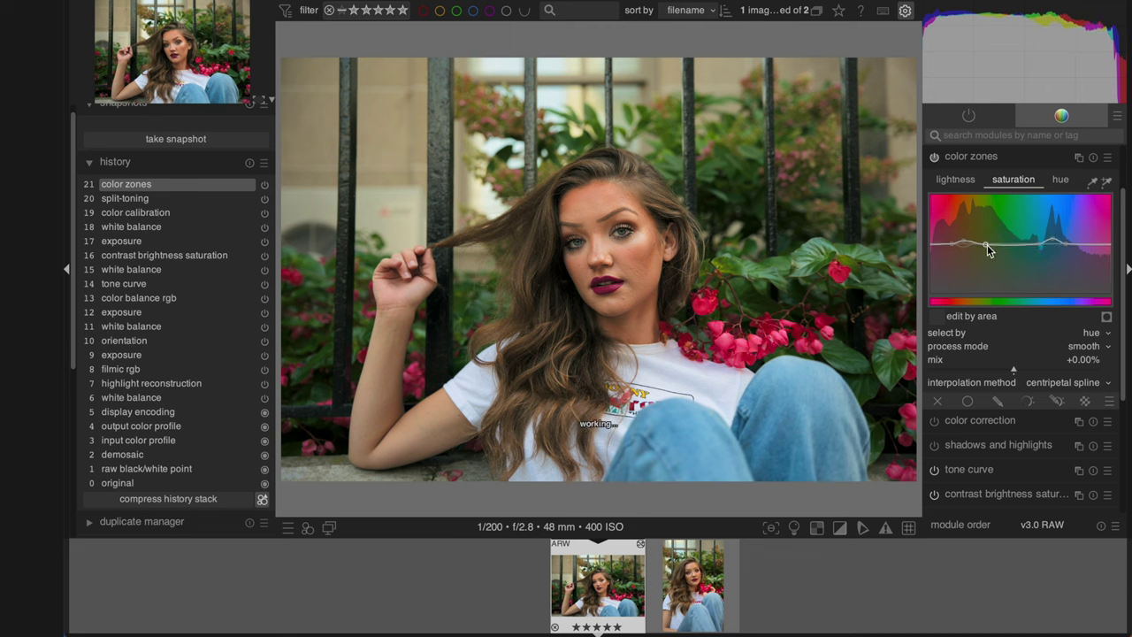
Heal two cheek blemishes and one chin blemish with retouch brush shapes from a cheek source.
{"action": "left_click", "coordinate": [971, 157]}
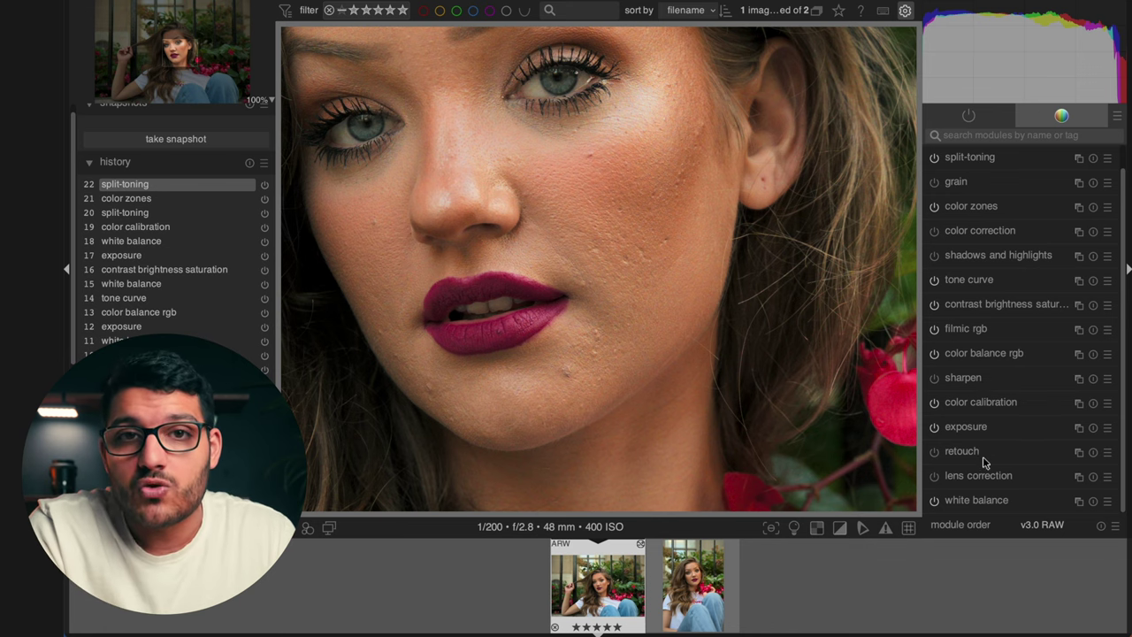
{"action": "left_click", "coordinate": [978, 452]}
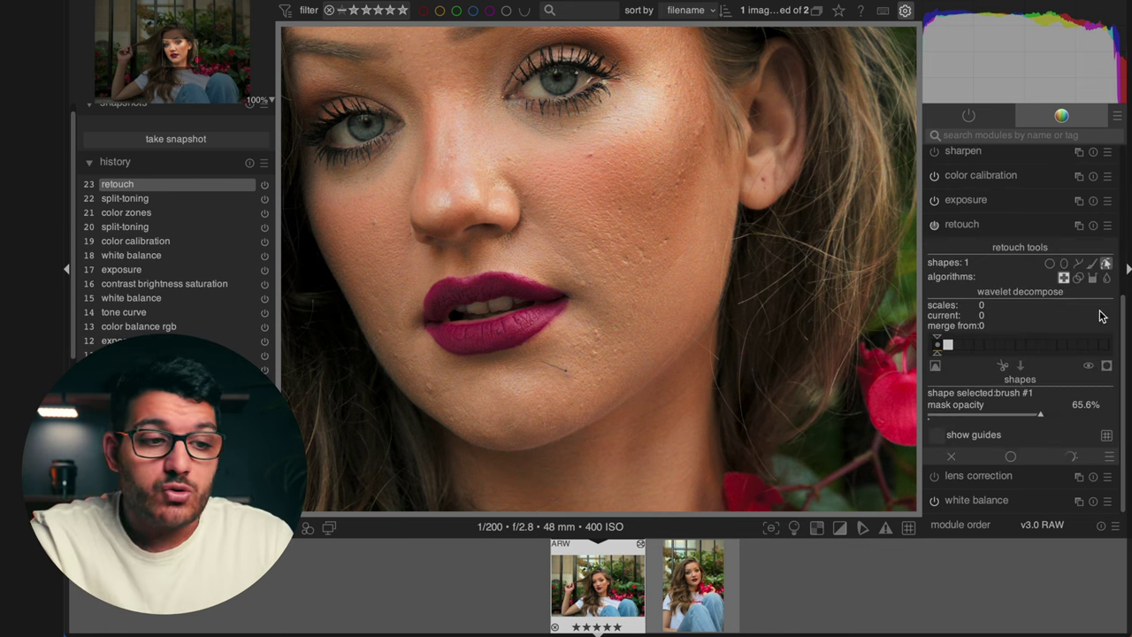
{"action": "left_click", "coordinate": [1092, 263]}
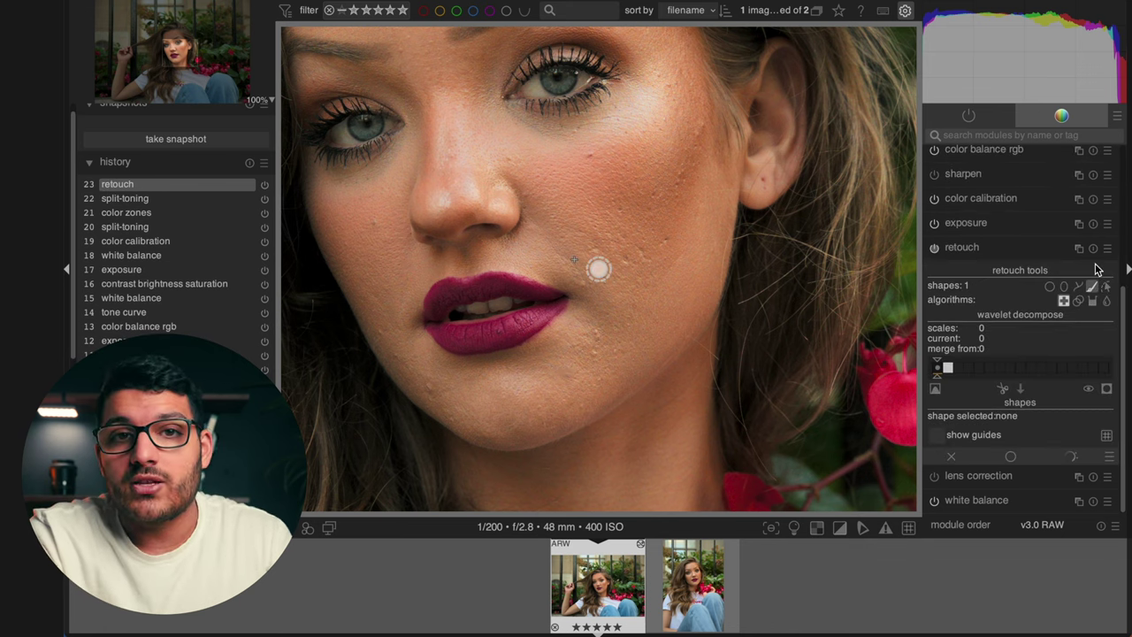
{"action": "left_click", "coordinate": [669, 162], "text": "shift"}
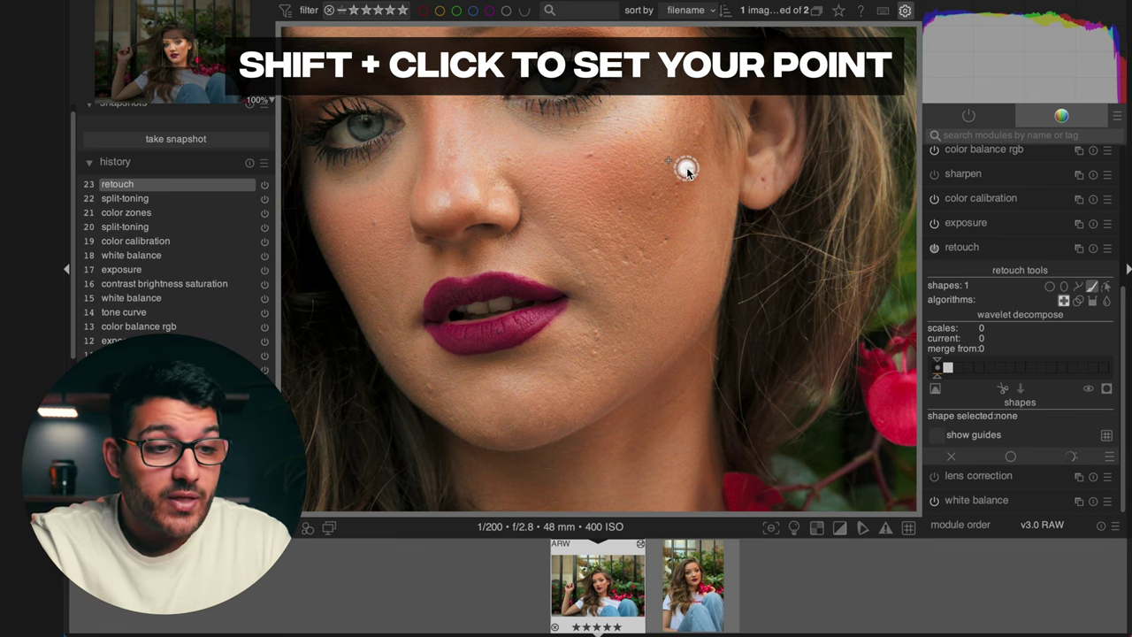
{"action": "left_click_drag", "start_coordinate": [680, 187], "coordinate": [678, 195]}
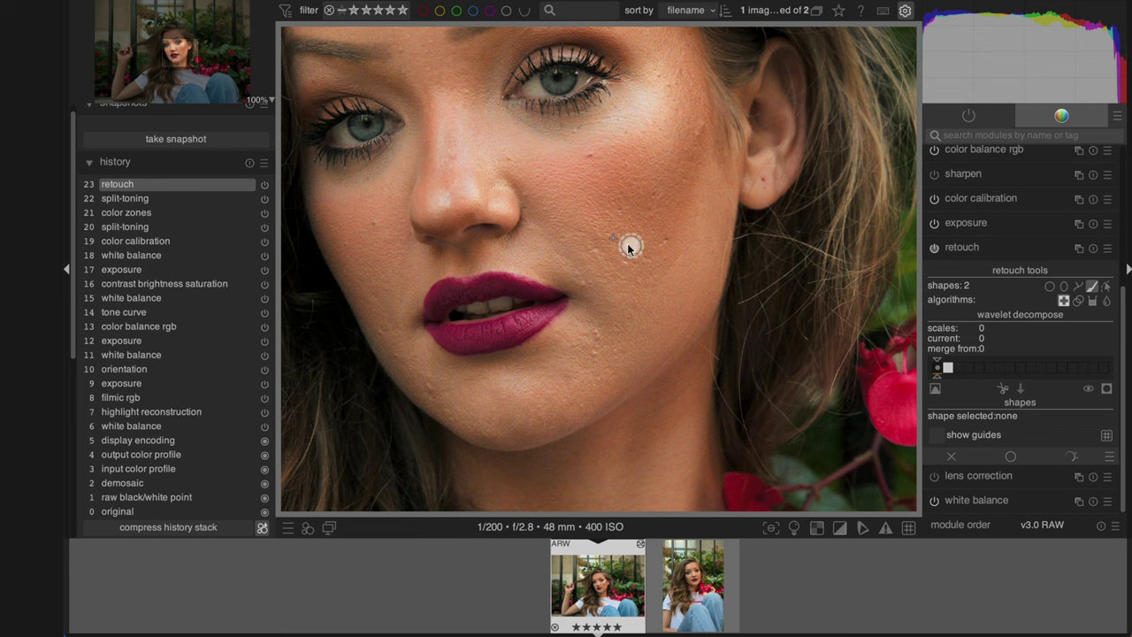
{"action": "left_click_drag", "start_coordinate": [626, 258], "coordinate": [669, 237]}
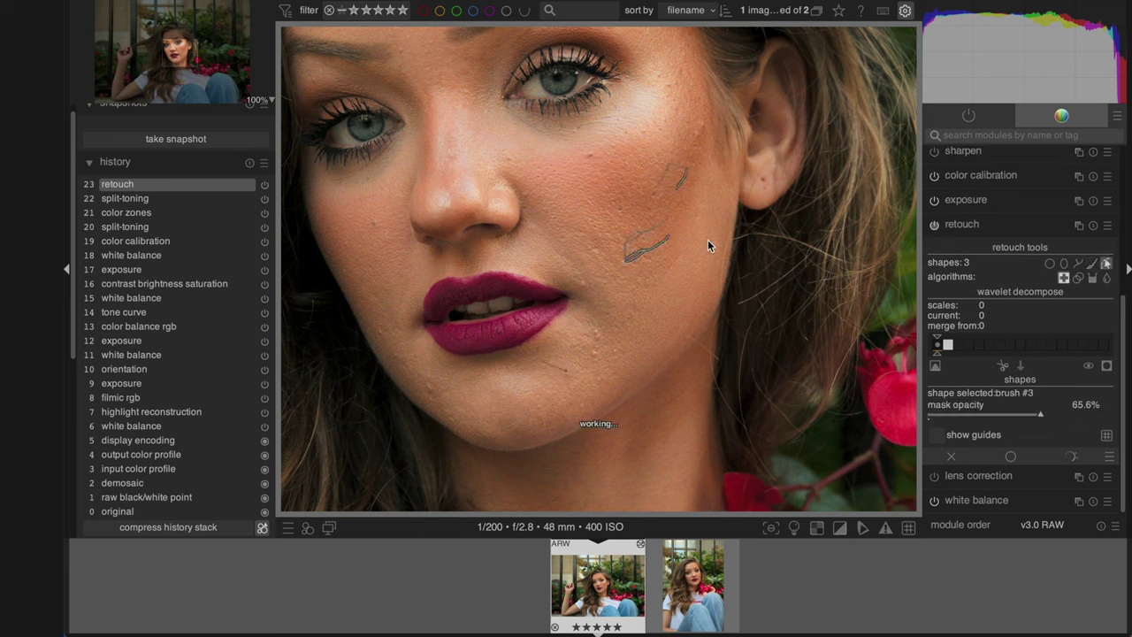
{"action": "left_click", "coordinate": [1090, 264]}
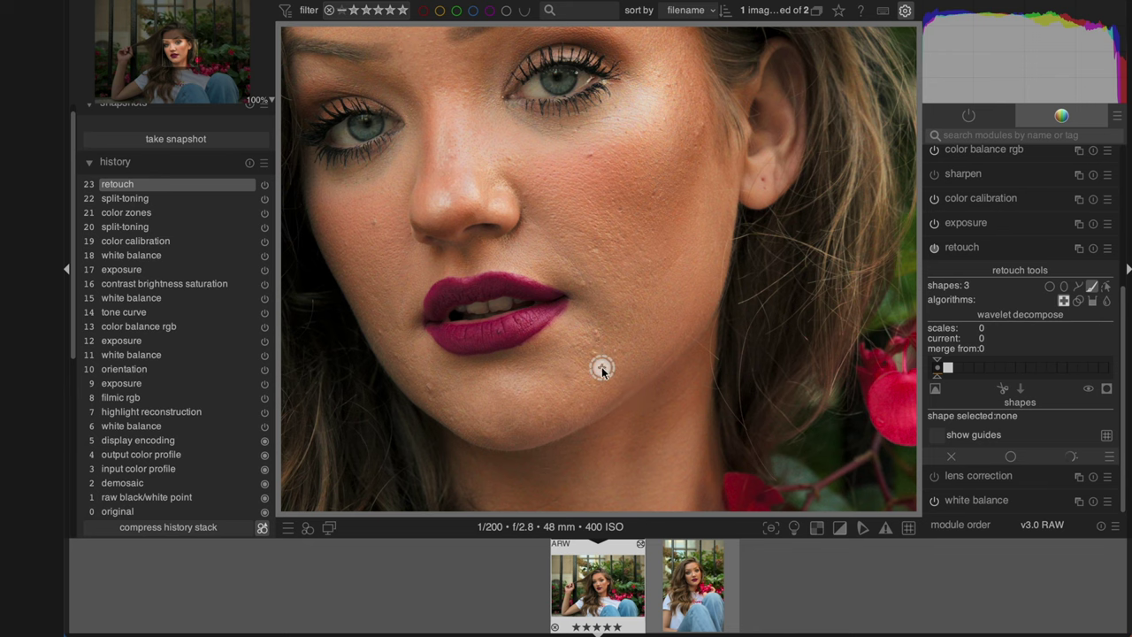
{"action": "left_click_drag", "start_coordinate": [595, 343], "coordinate": [597, 349]}
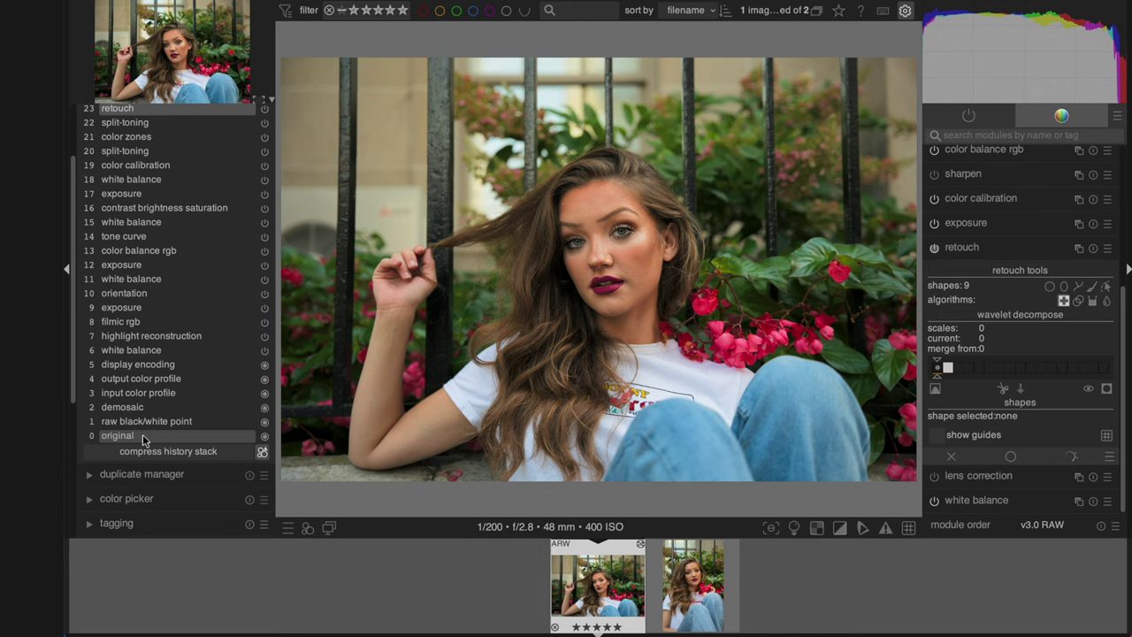
Snapshot history item 0, return to item 23, and compare them with the split divider.
{"action": "left_click", "coordinate": [142, 436]}
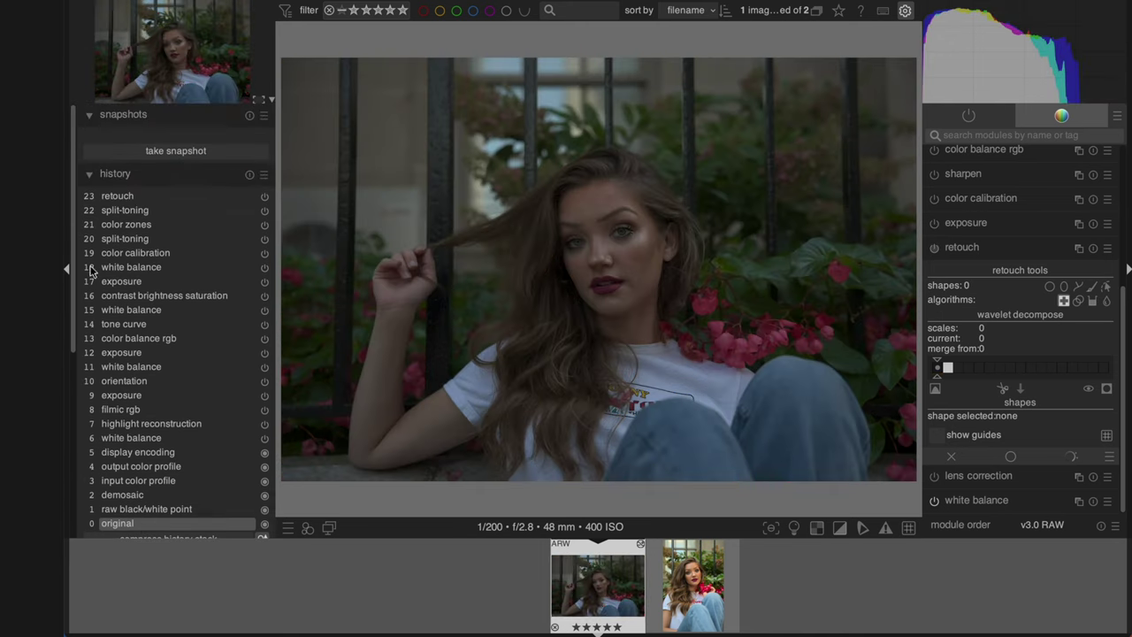
{"action": "left_click", "coordinate": [189, 153]}
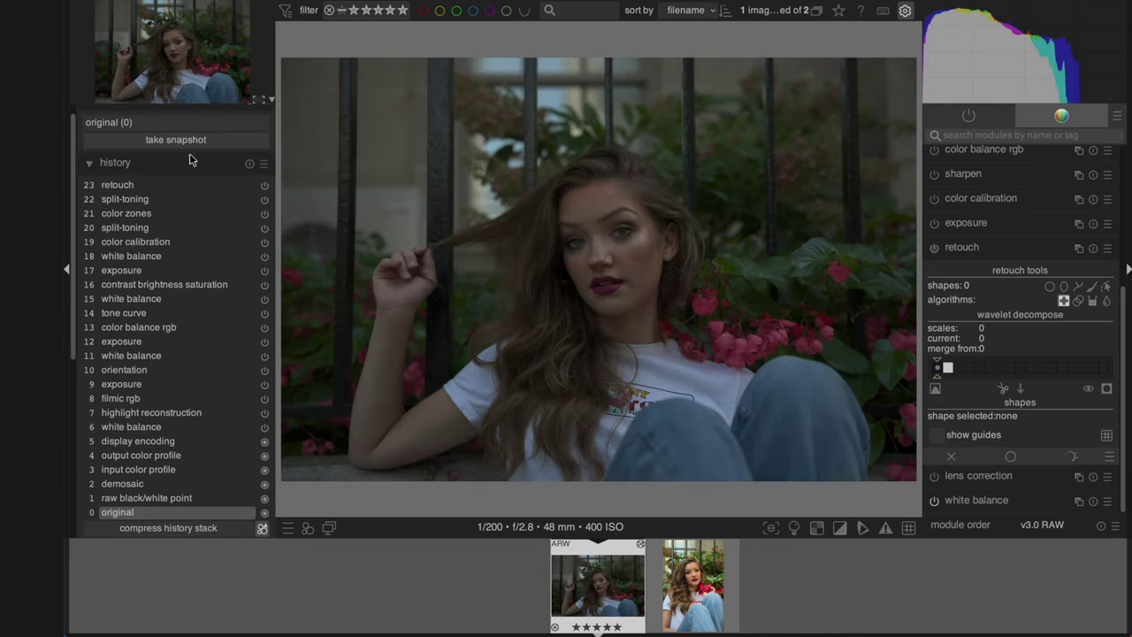
{"action": "left_click", "coordinate": [144, 182]}
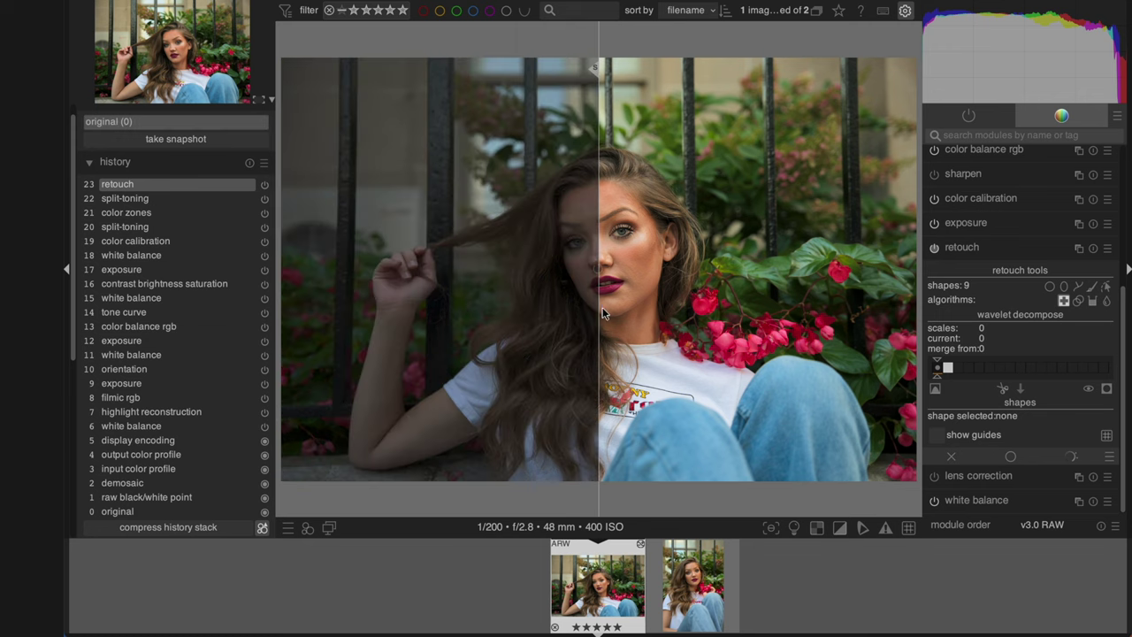
{"action": "left_click_drag", "start_coordinate": [590, 312], "coordinate": [273, 370]}
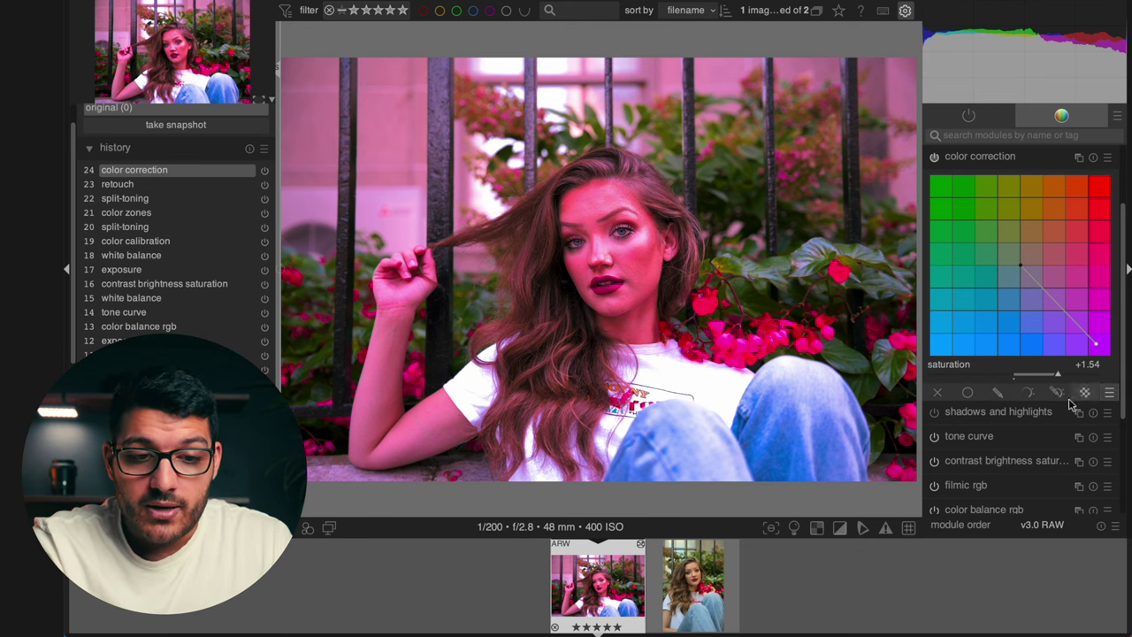
Add a drawn circle mask to color correction, enlarge it, and move it onto the right-side foliage.
{"action": "left_click", "coordinate": [997, 392]}
{"action": "scroll", "coordinate": [994, 410], "scroll_direction": "down", "scroll_amount": 4}
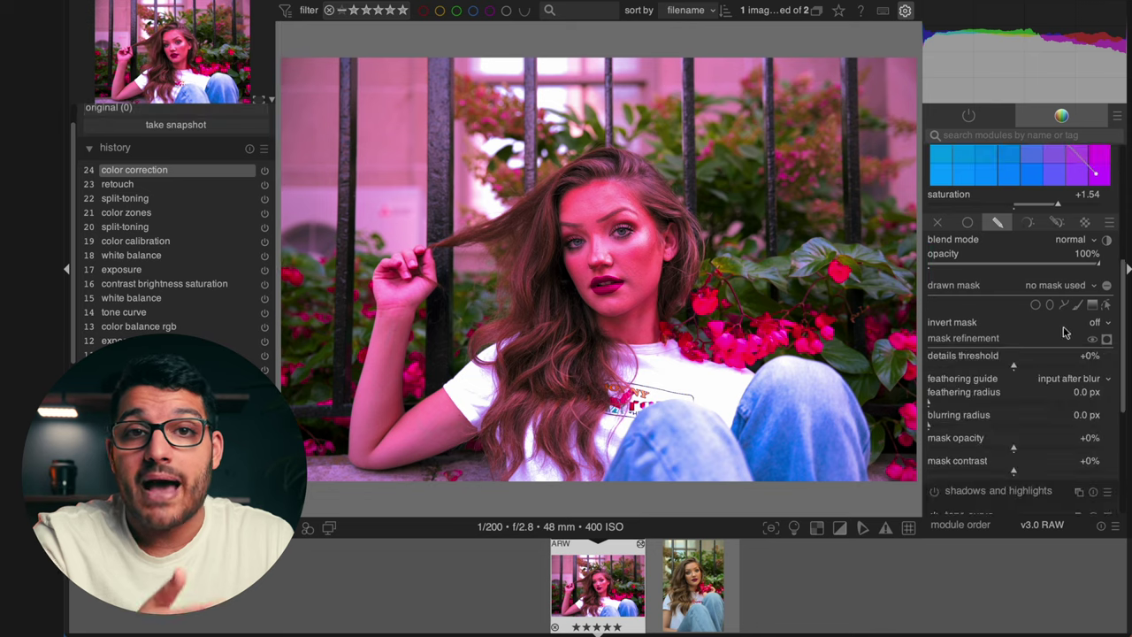
{"action": "left_click", "coordinate": [1037, 305]}
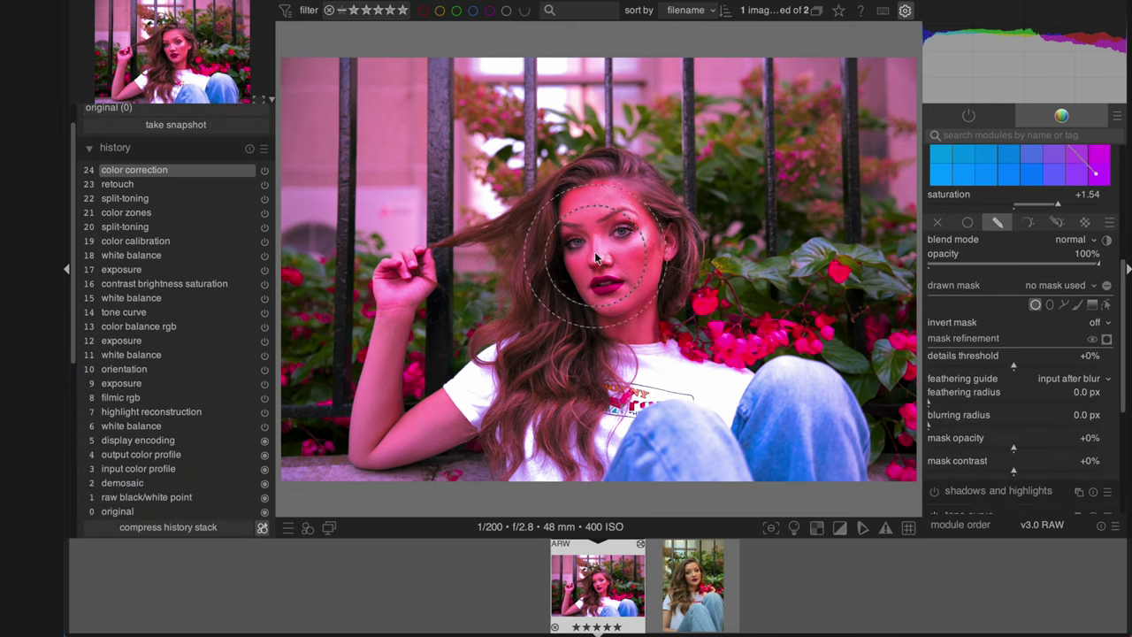
{"action": "left_click", "coordinate": [608, 264]}
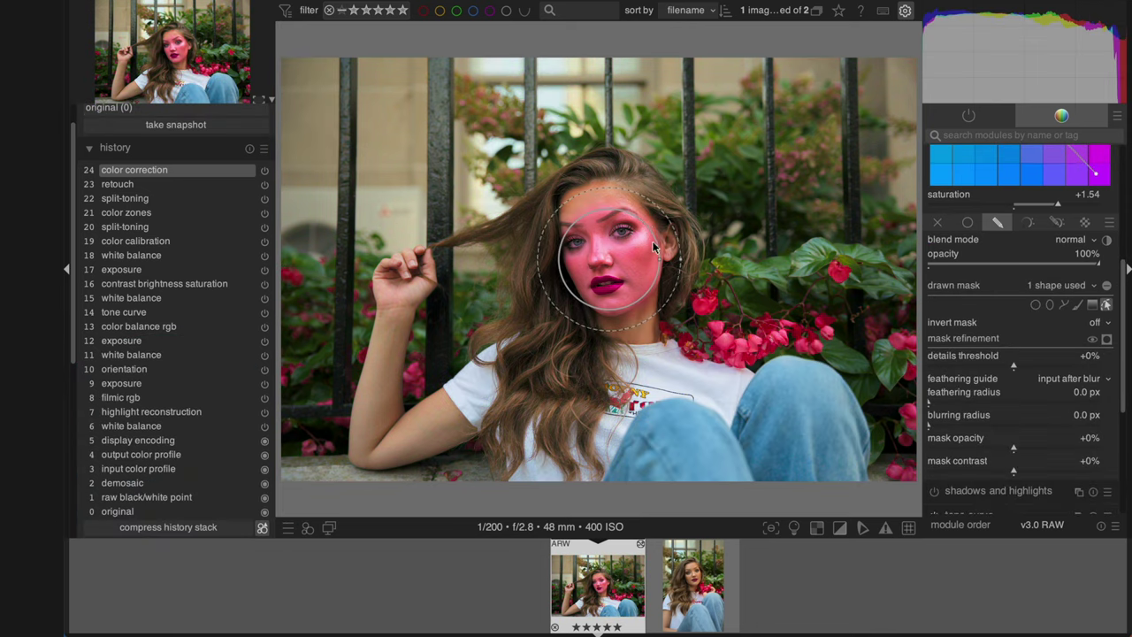
{"action": "left_click_drag", "start_coordinate": [649, 263], "coordinate": [692, 265]}
{"action": "mouse_move", "coordinate": [600, 268]}
{"action": "left_mouse_down"}
{"action": "mouse_move", "coordinate": [767, 179]}
{"action": "mouse_move", "coordinate": [759, 305]}
{"action": "left_mouse_up"}
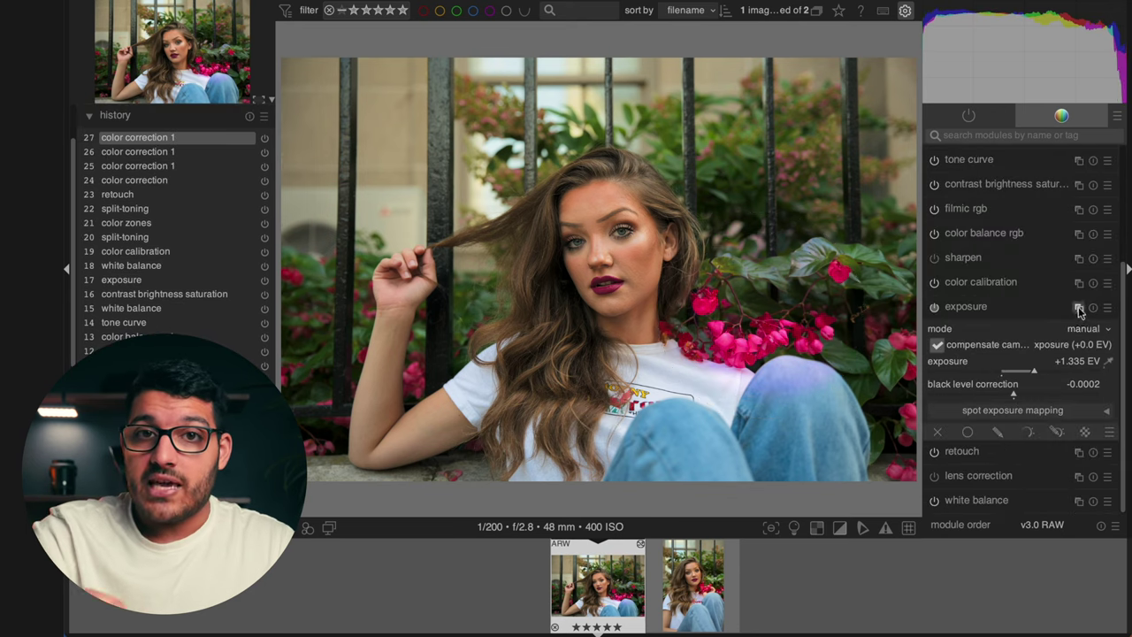
Create a new exposure instance brightening the image by +0.564 EV.
{"action": "left_click", "coordinate": [1078, 308]}
{"action": "left_click", "coordinate": [1039, 323]}
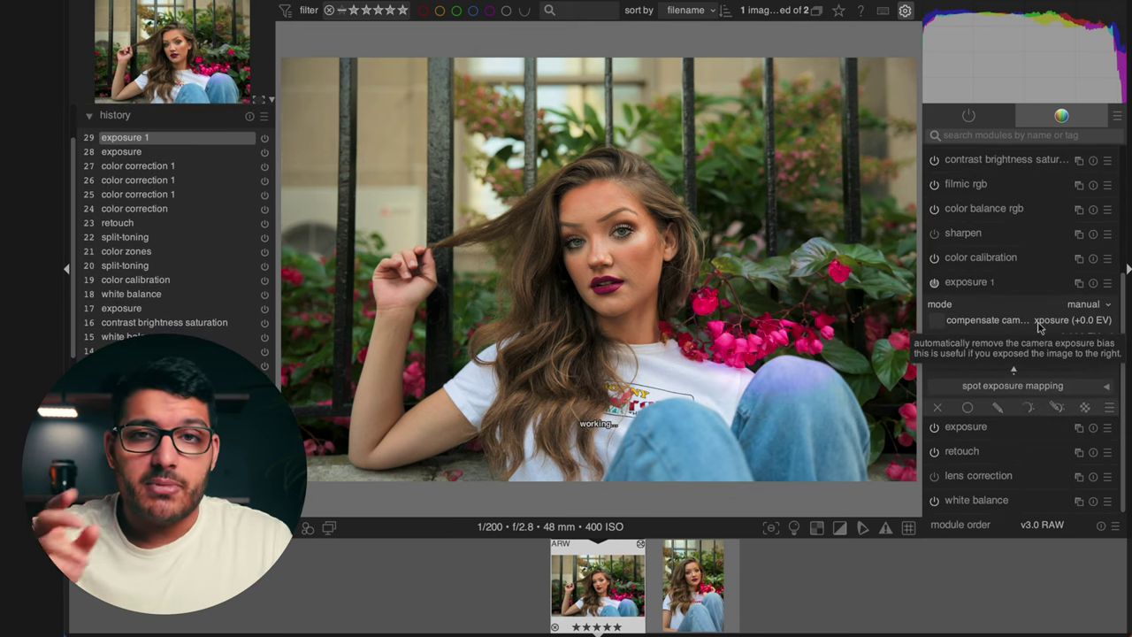
{"action": "left_click", "coordinate": [1015, 346]}
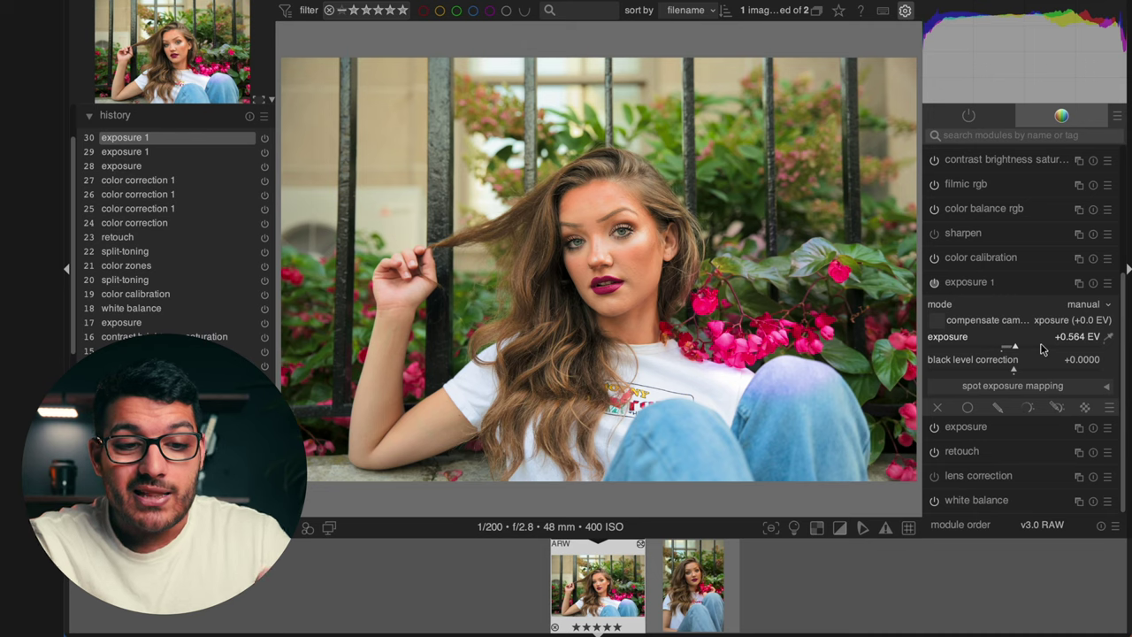
Mask the new exposure instance with the existing circle #1 shape.
{"action": "scroll", "coordinate": [987, 283], "scroll_direction": "down", "scroll_amount": 5}
{"action": "left_click", "coordinate": [1059, 281]}
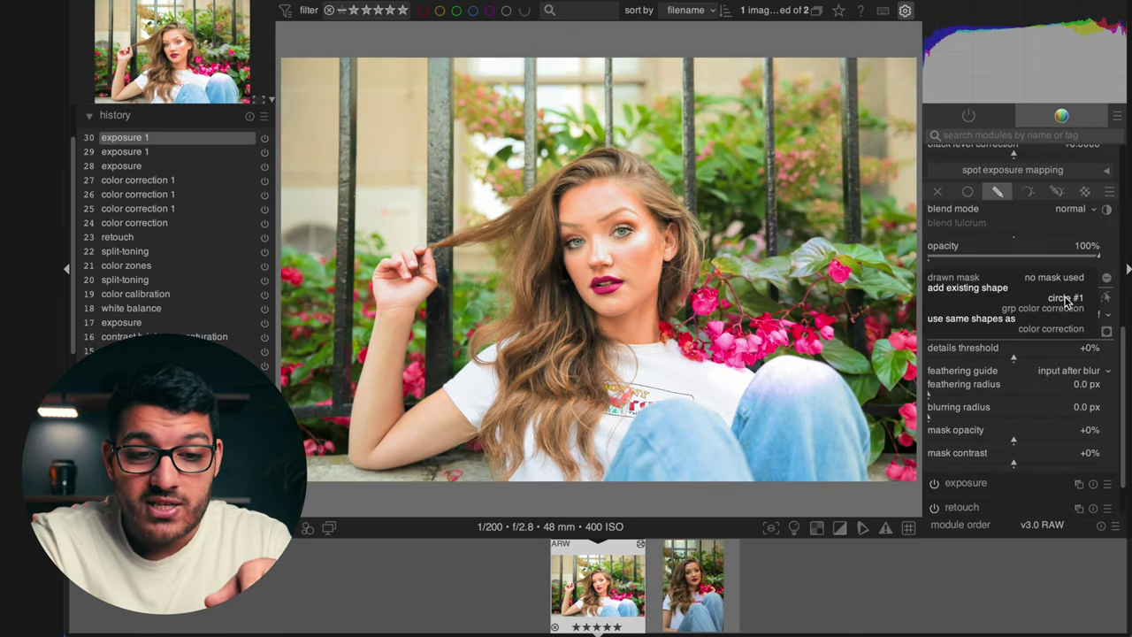
{"action": "left_click", "coordinate": [1068, 299]}
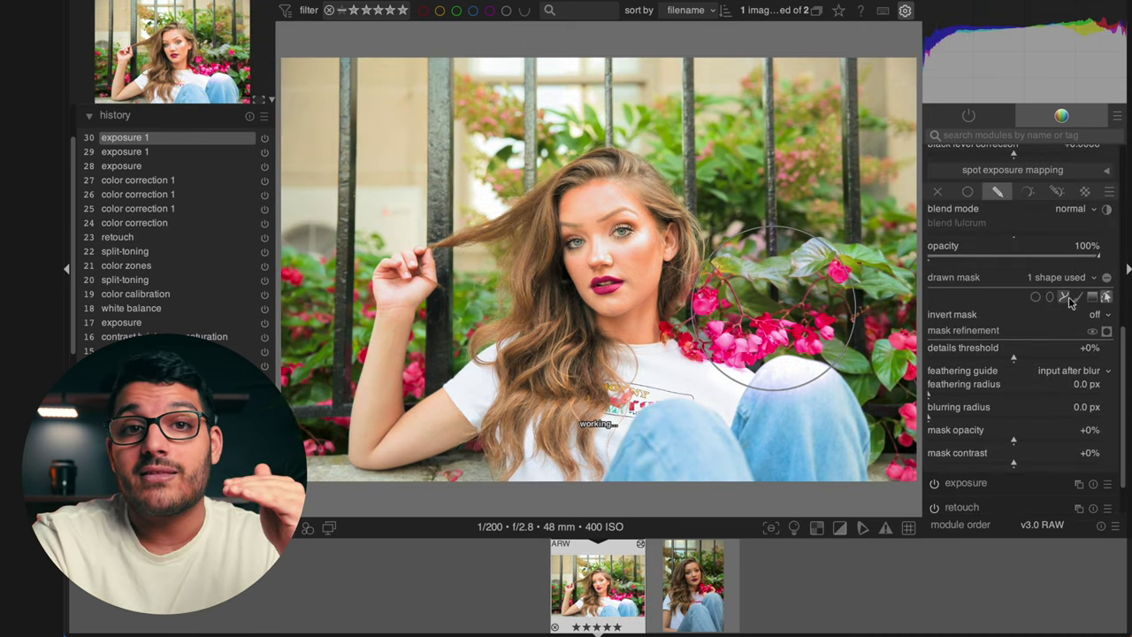